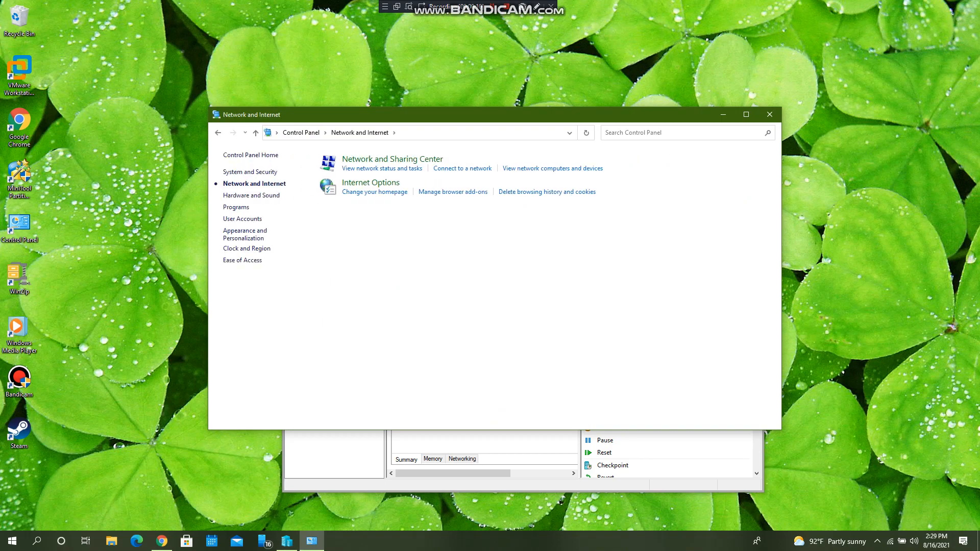
Open the properties of the vEthernet (Consumer Preview-5g) connection from the network adapter settings
click(390, 157)
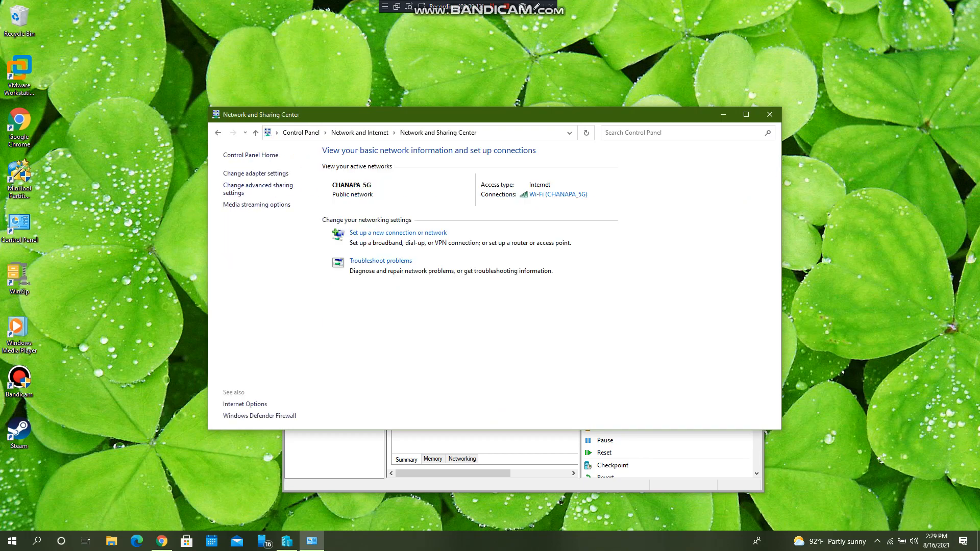
click(255, 173)
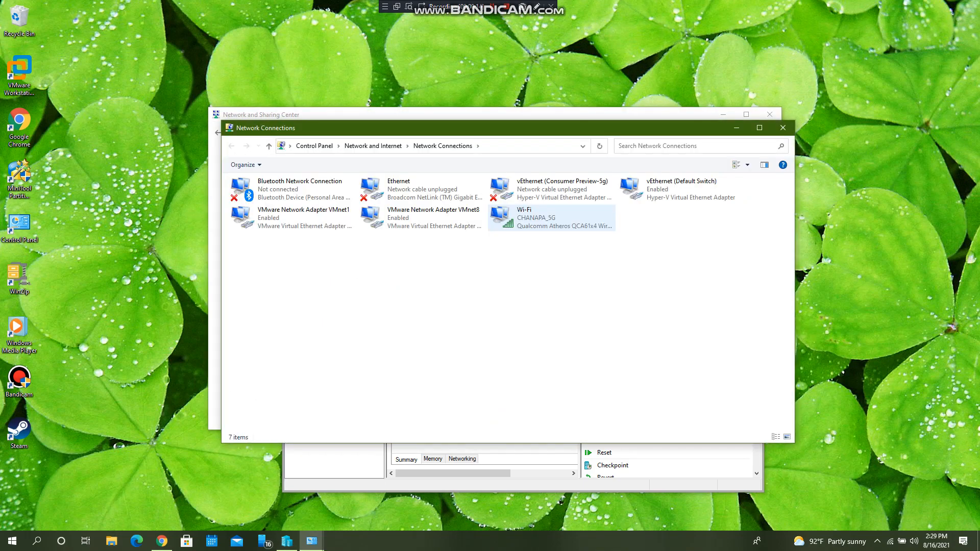
click(551, 189)
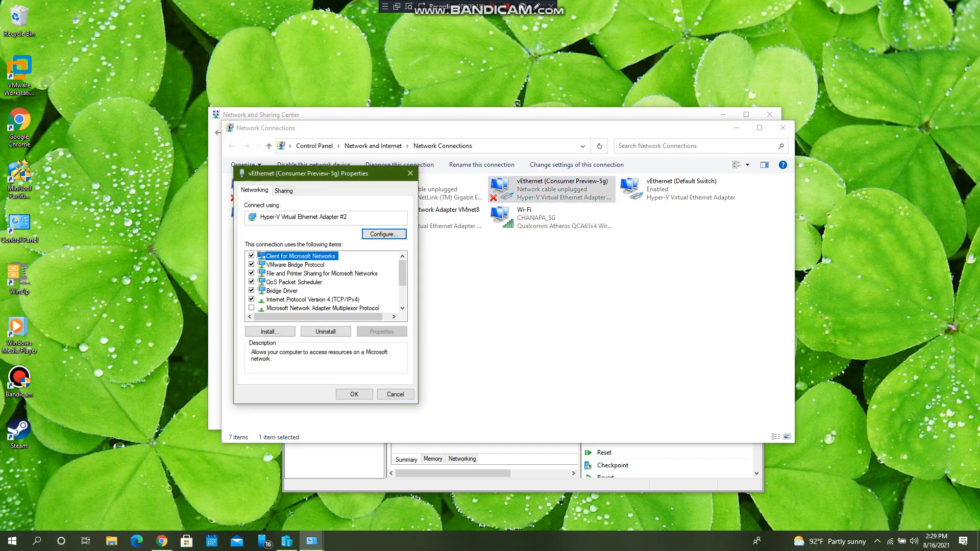
Review the descriptions of the connection's File and Printer Sharing, QoS Packet Scheduler and Bridge Driver items
click(322, 273)
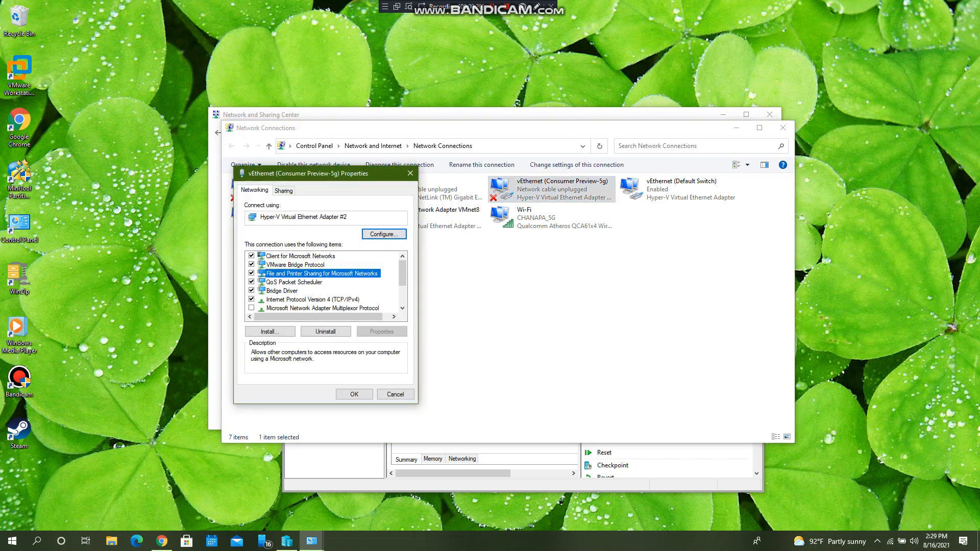
click(295, 282)
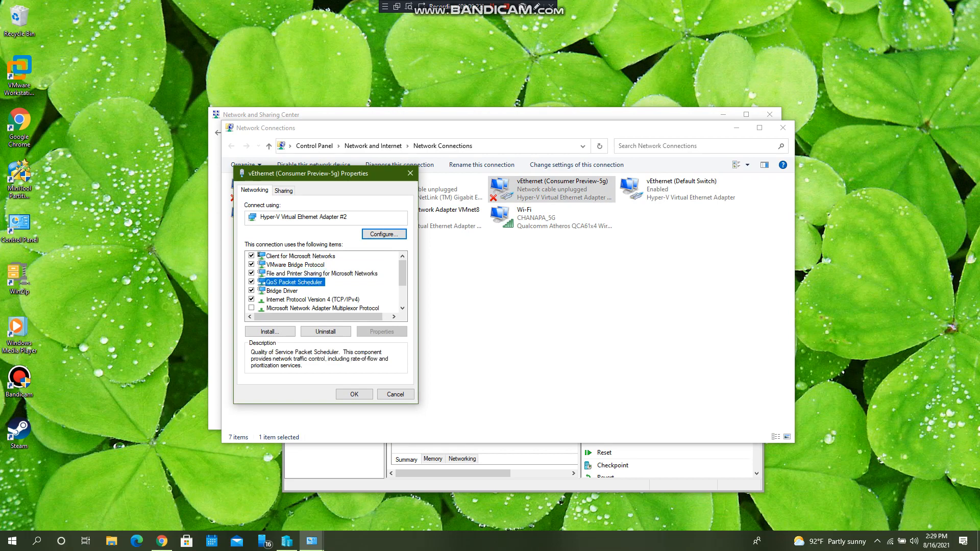
click(282, 291)
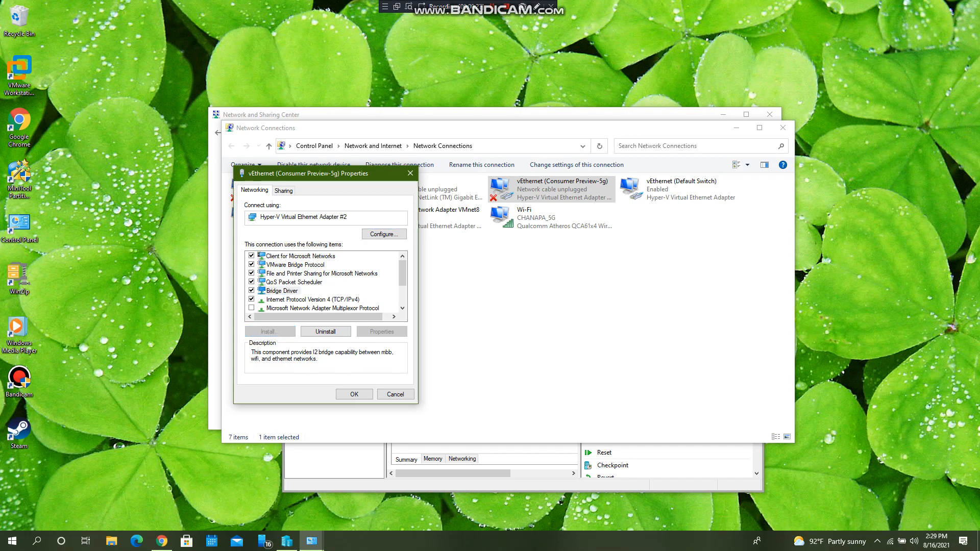
Try to add a network service to the connection, using C:\Program Files (x86)\Realtek\NICDRV_8169\win10 as the installation disk source
click(270, 332)
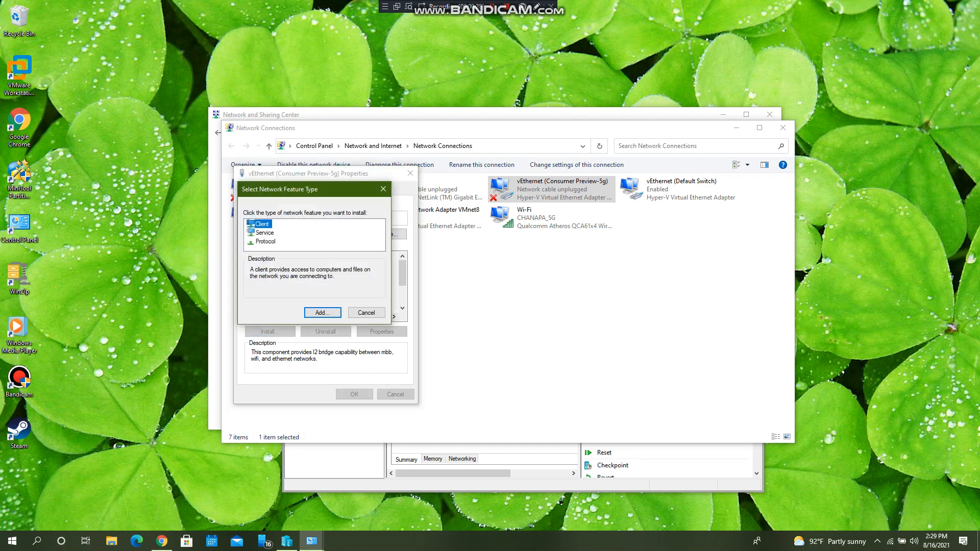
double_click(265, 232)
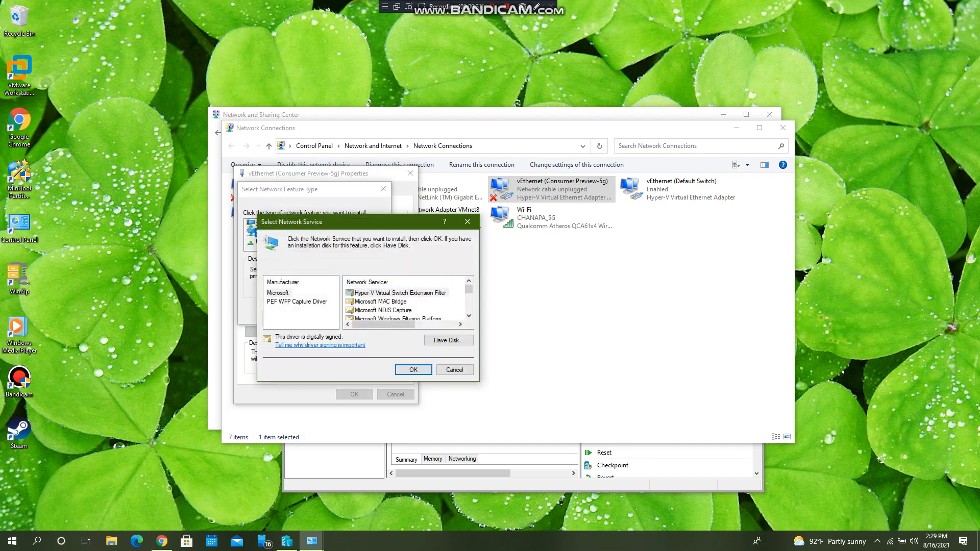
click(384, 310)
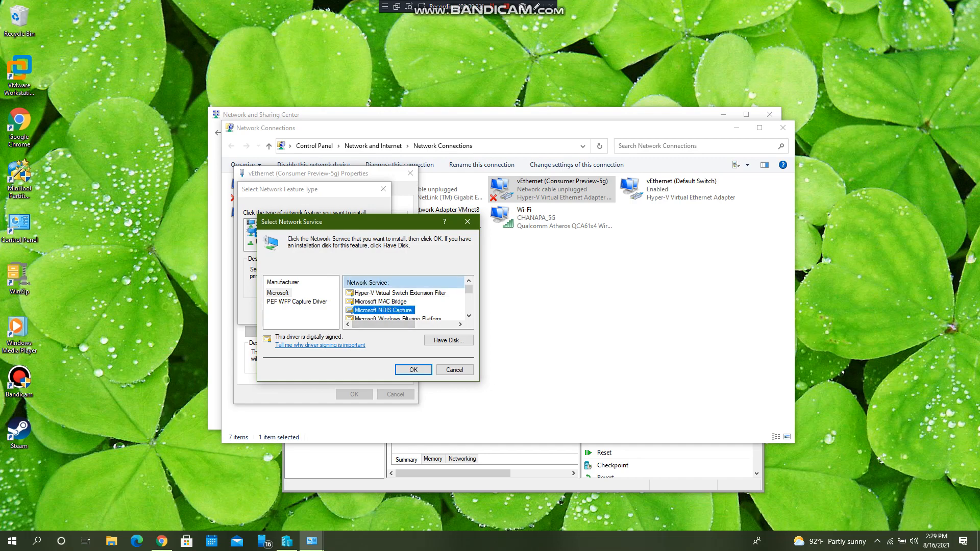
scroll(387, 306, down, 3)
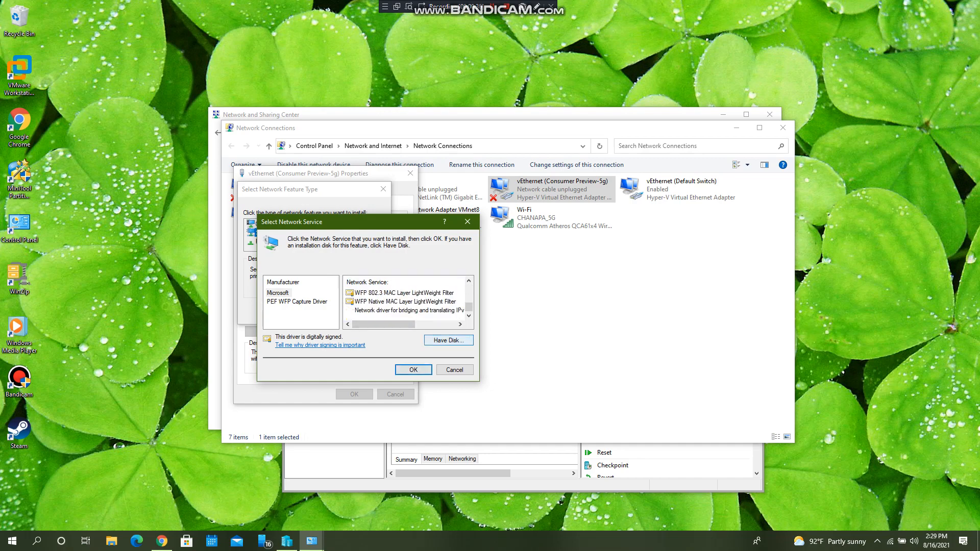
click(448, 340)
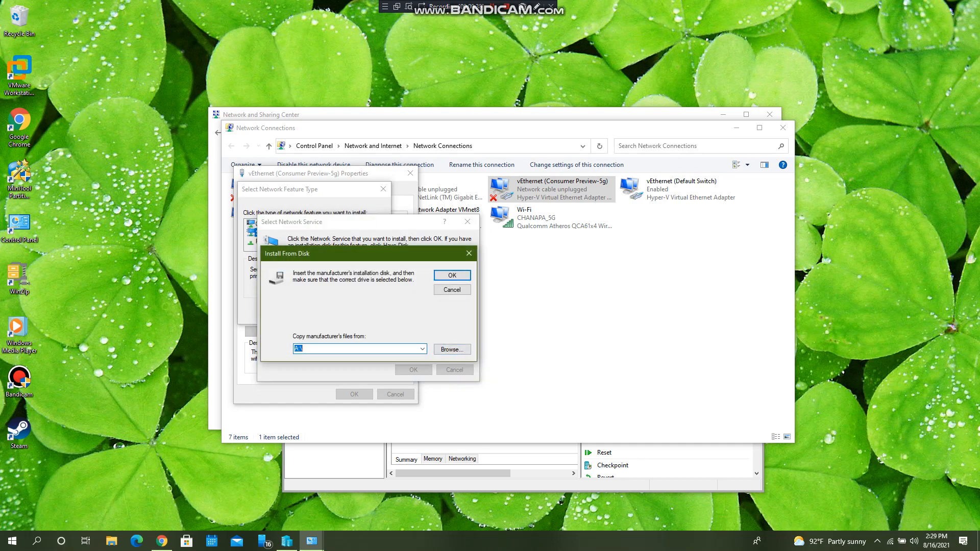
click(422, 348)
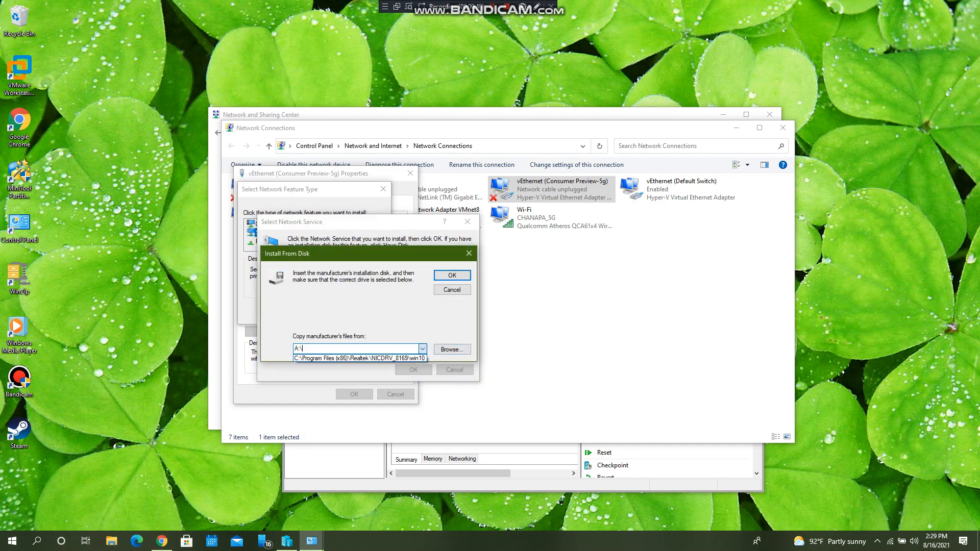
click(357, 357)
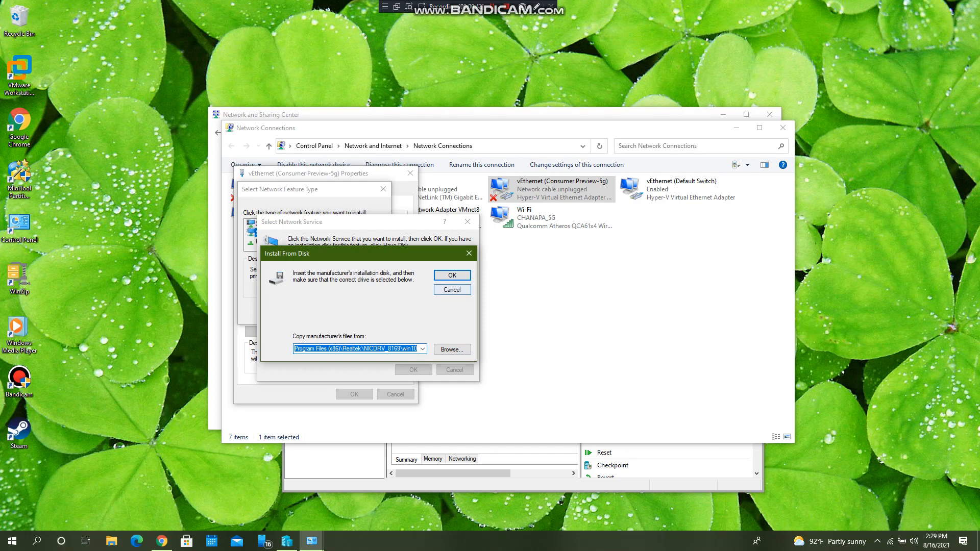
click(452, 275)
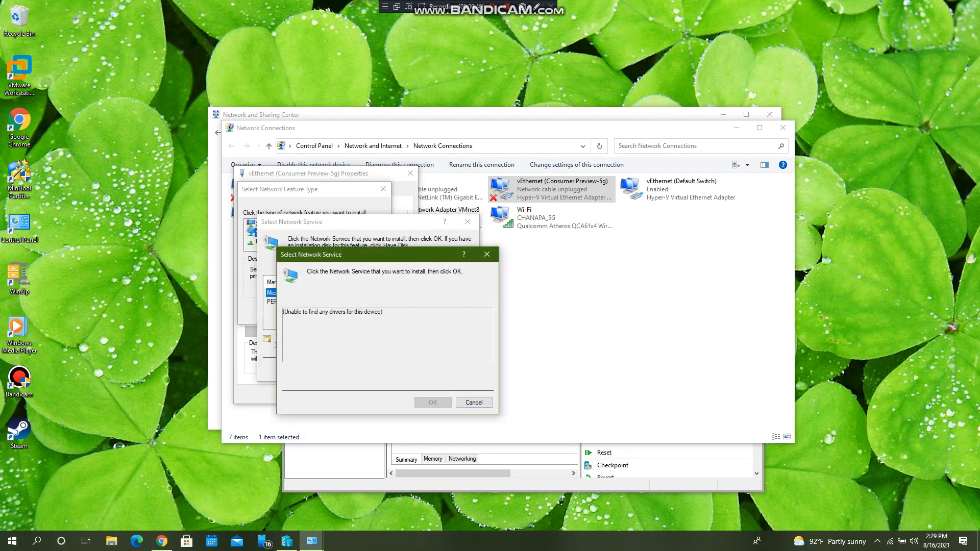
key(Escape)
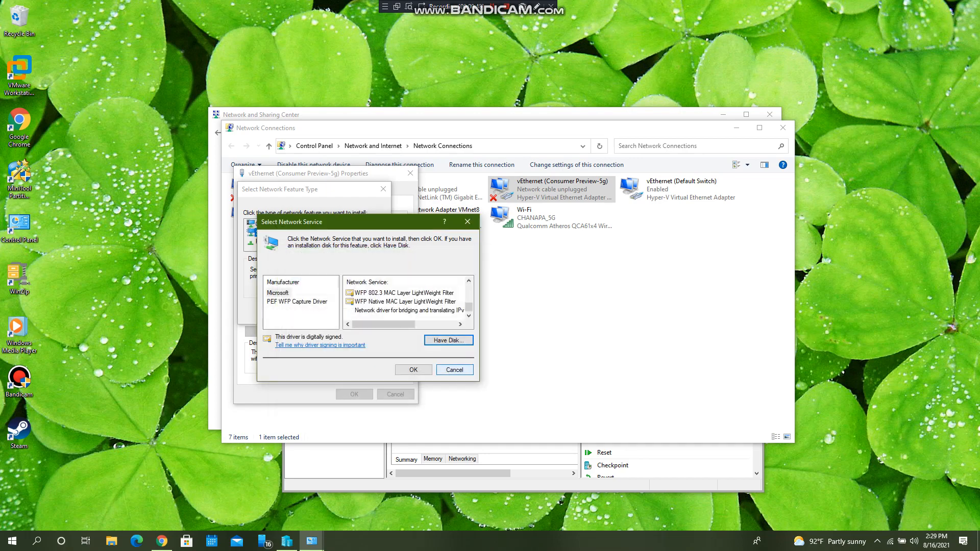
click(413, 370)
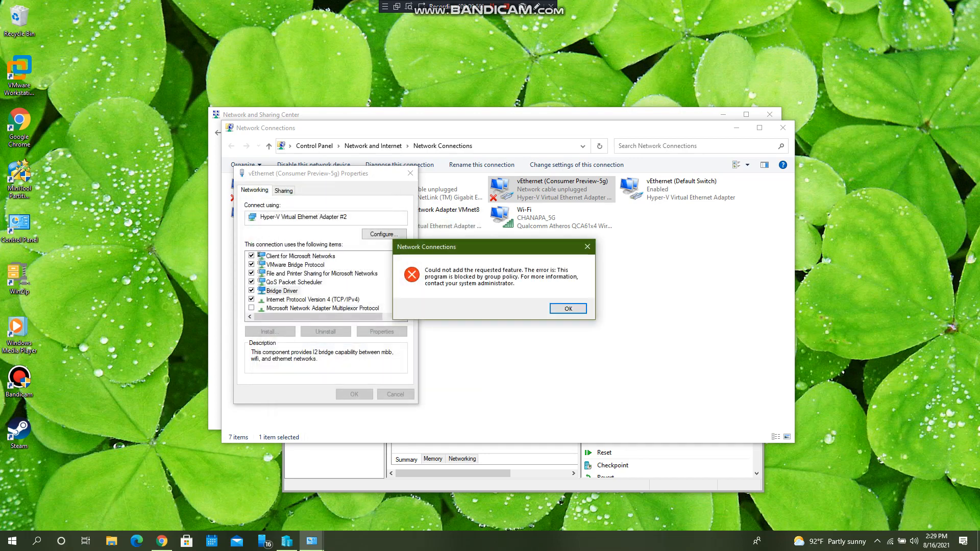
key(Return)
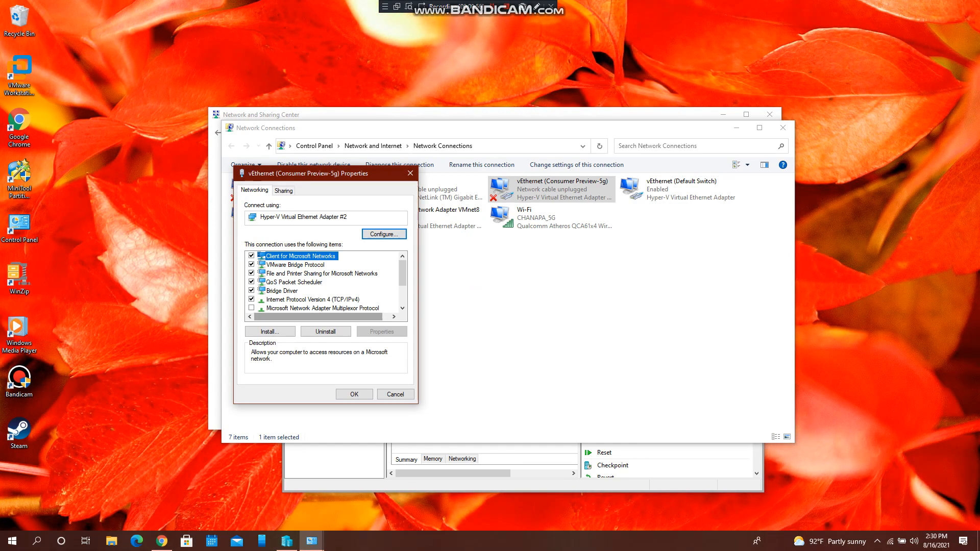
Examine the advanced, events, details and driver information of the Hyper-V Virtual Ethernet Adapter #2 device
scroll(324, 281, down, 3)
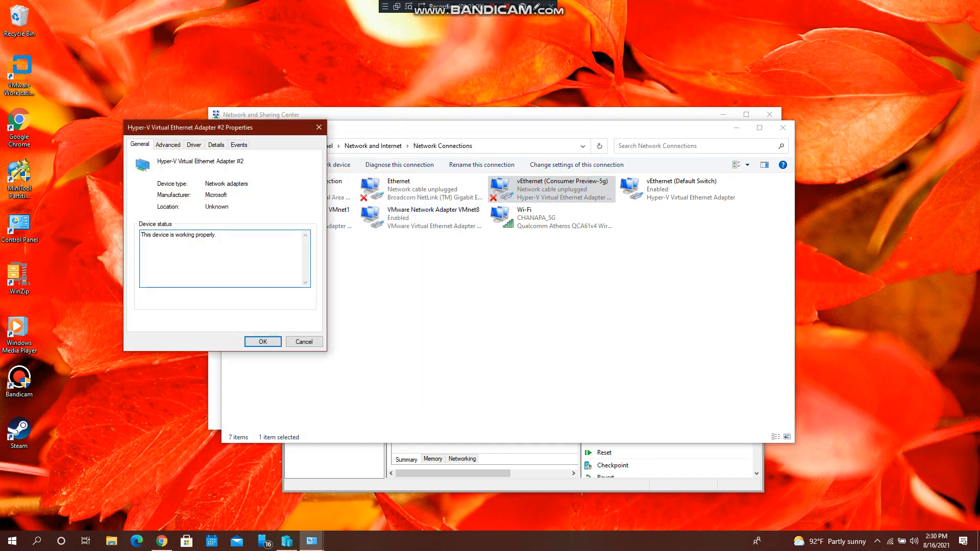
drag(225, 127, 669, 202)
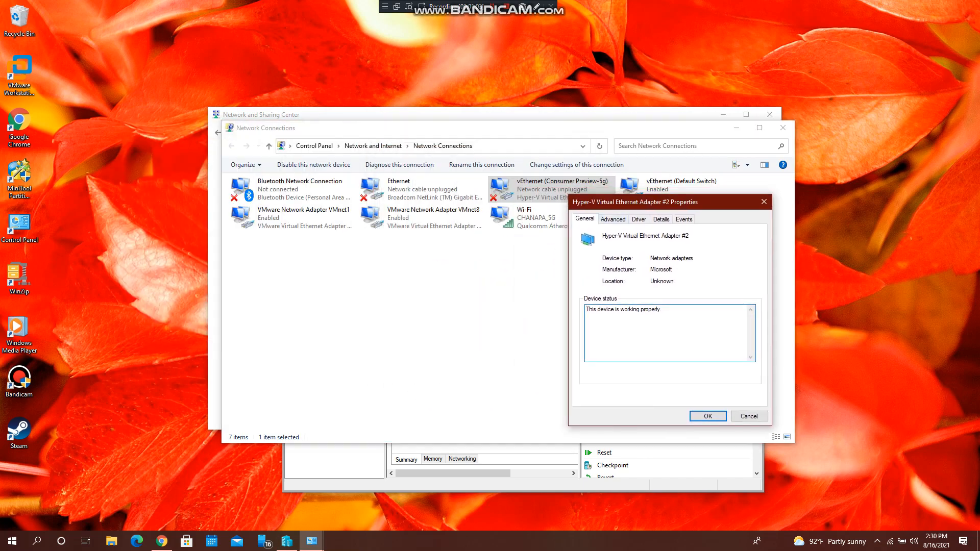
click(613, 220)
click(684, 219)
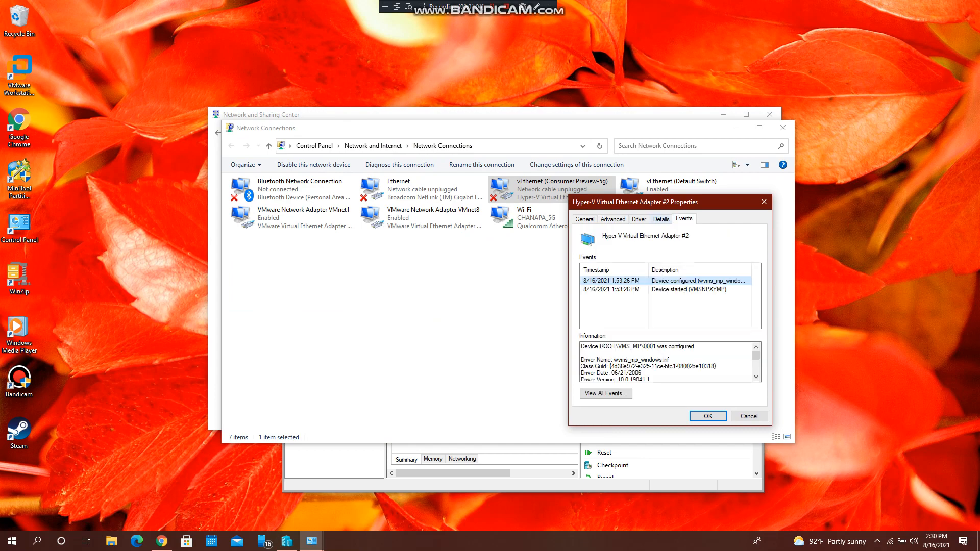
click(683, 289)
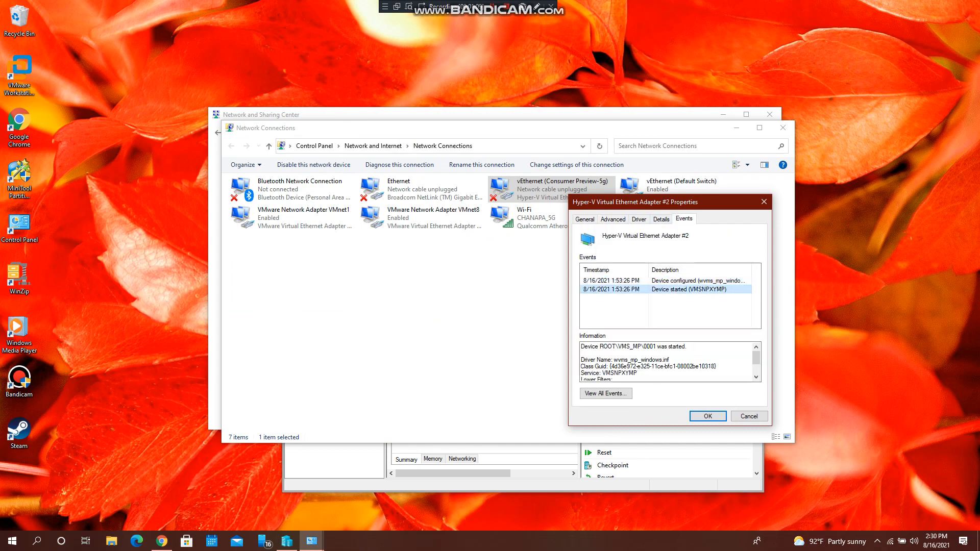
click(639, 219)
click(661, 220)
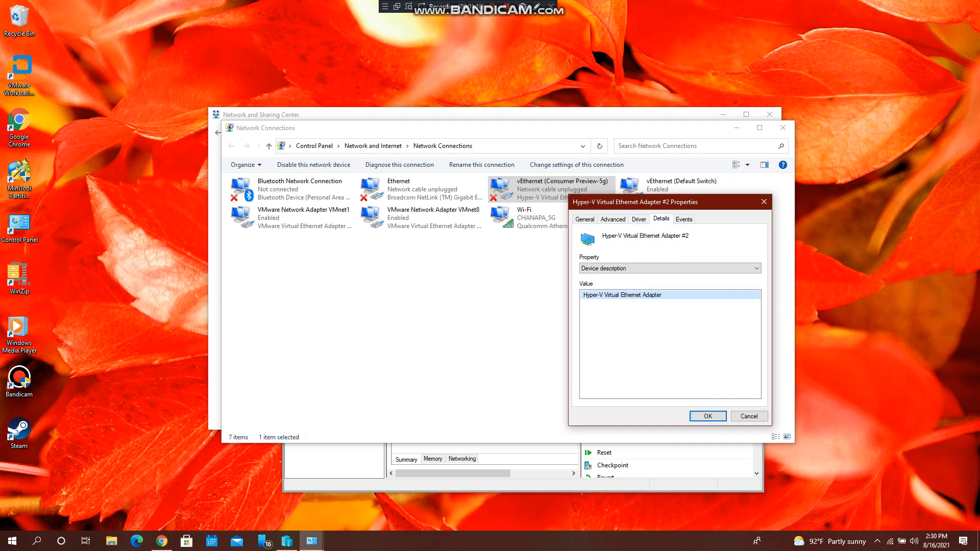
click(638, 220)
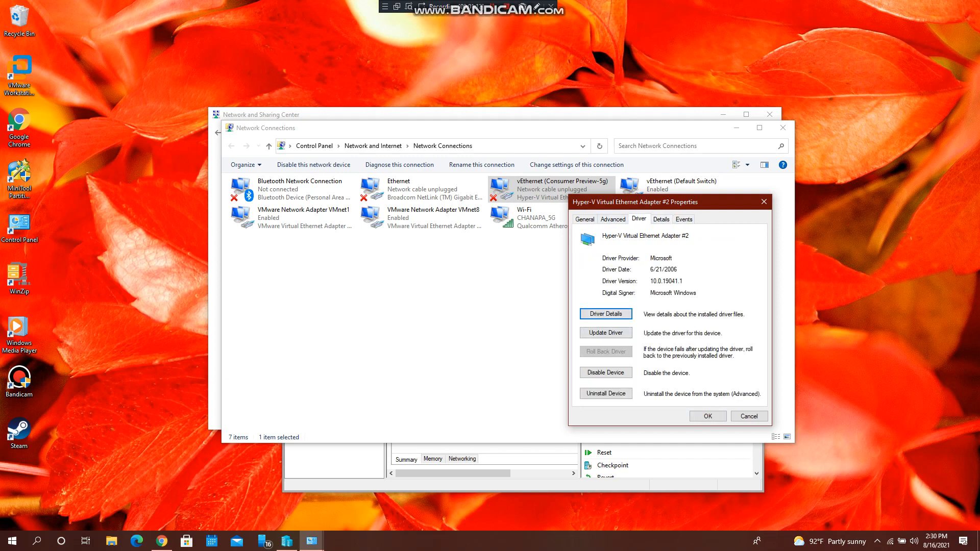
Try to update the adapter's driver from C:\Program Files (x86)\Realtek\NICDRV_8169\win10 and through Windows Update, and close the update windows
click(606, 333)
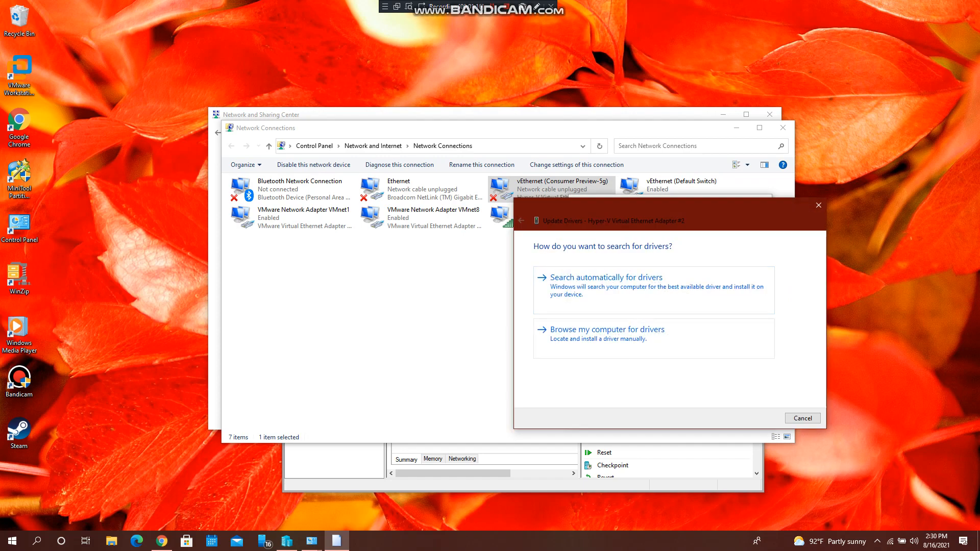
click(605, 331)
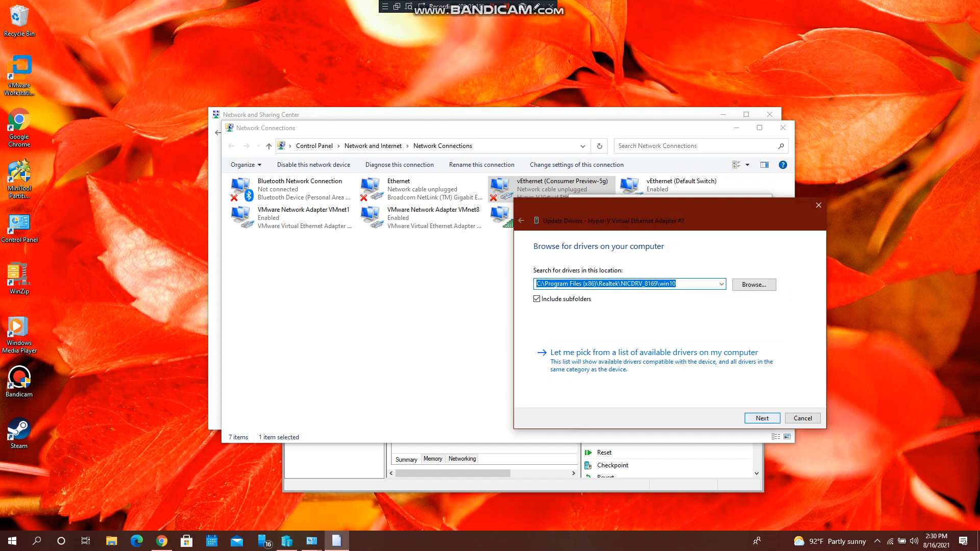
key(Return)
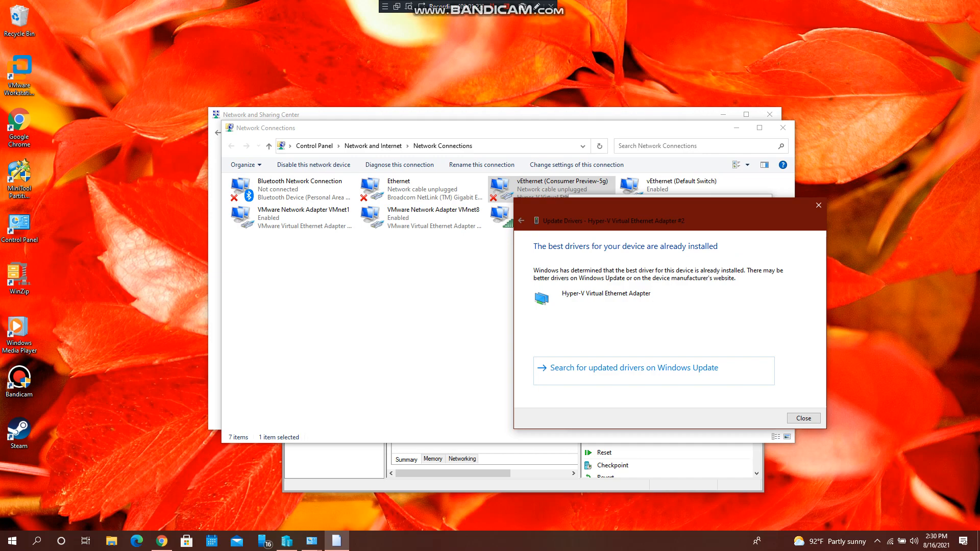
click(654, 371)
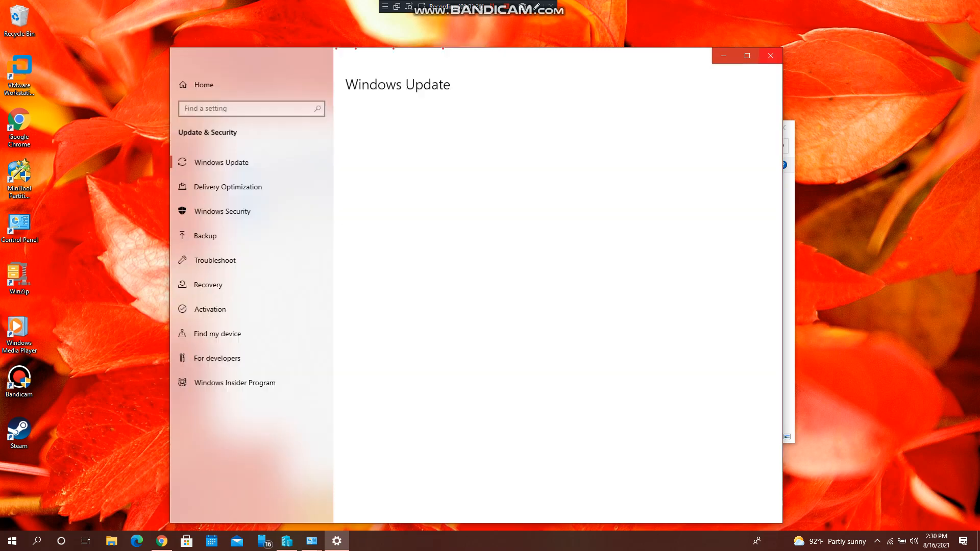
click(771, 55)
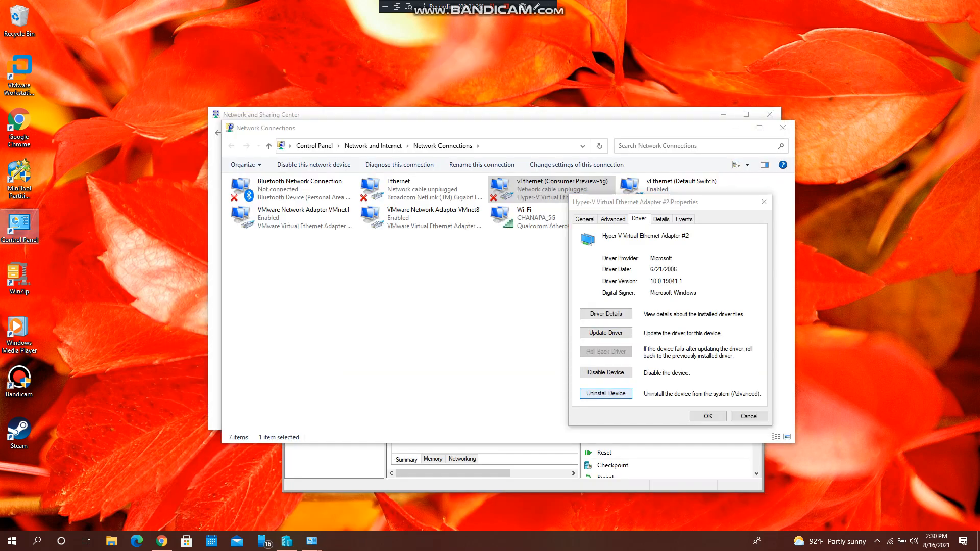
Back out of disabling the Hyper-V Virtual Ethernet Adapter #2 and return to the vEthernet (Consumer Preview-5g) connection properties
click(606, 373)
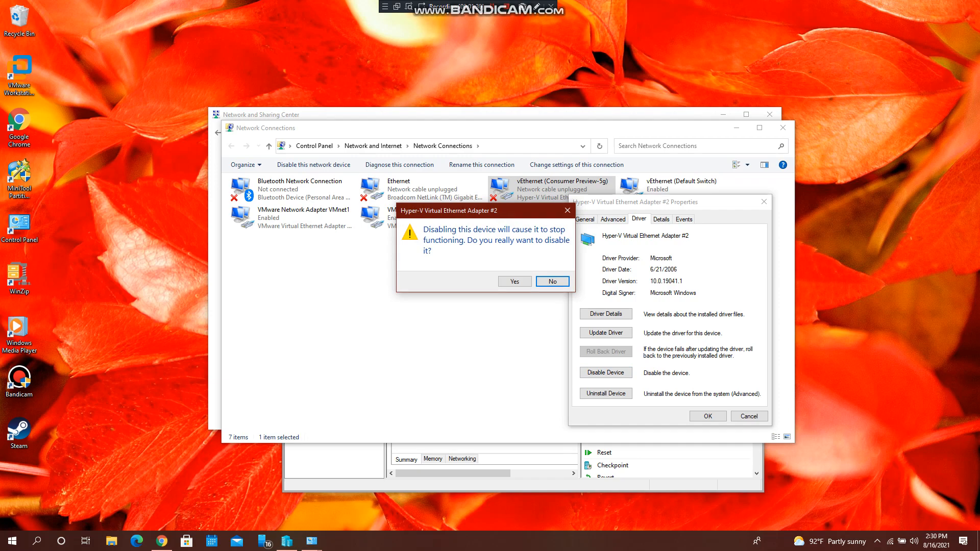
click(553, 282)
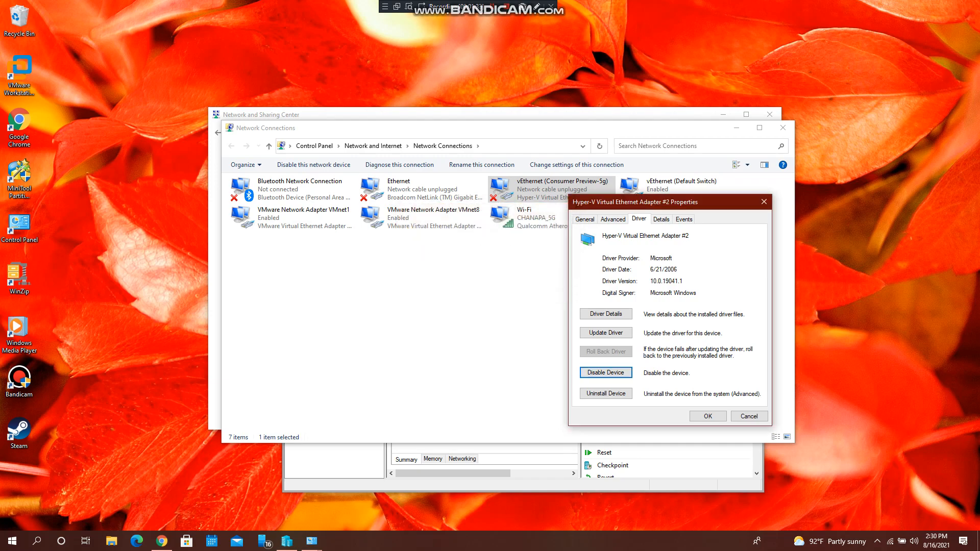
click(585, 219)
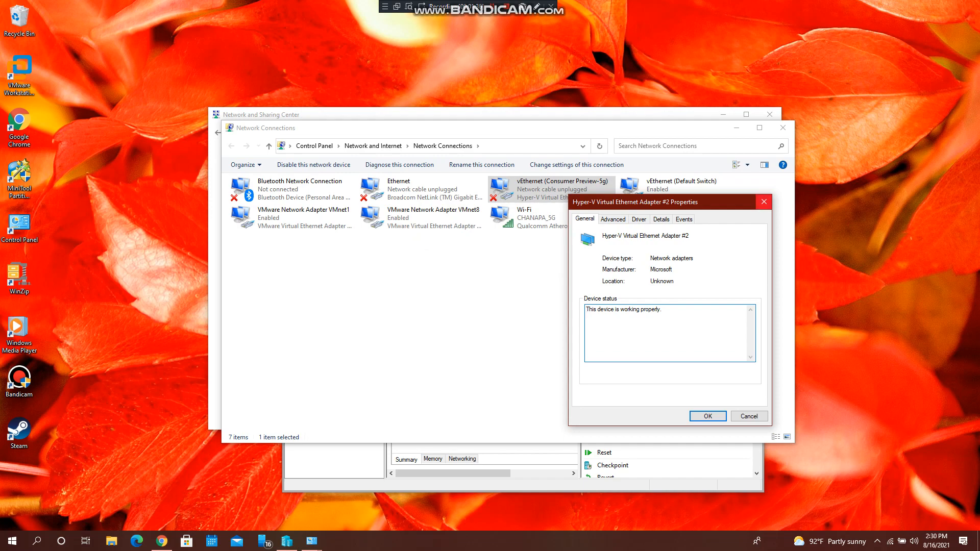
click(764, 201)
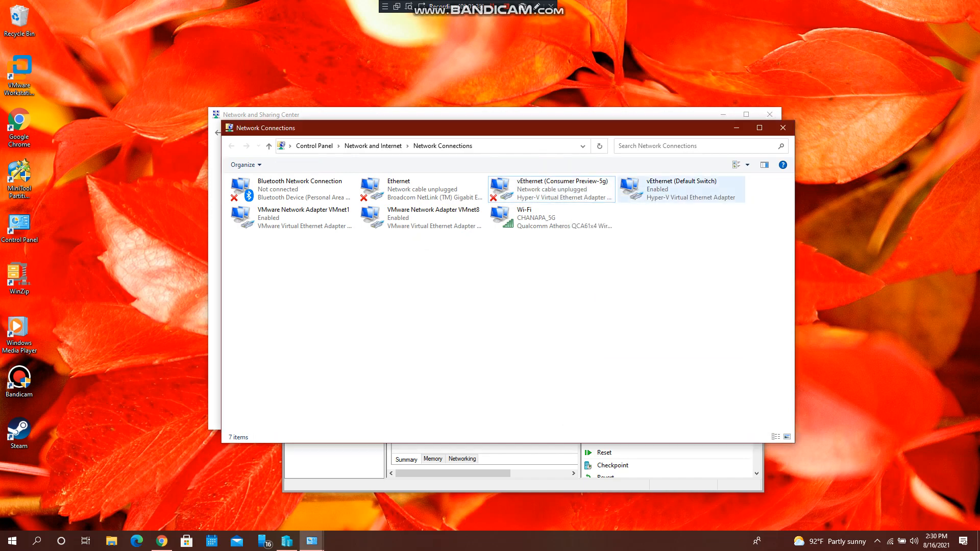
double_click(561, 190)
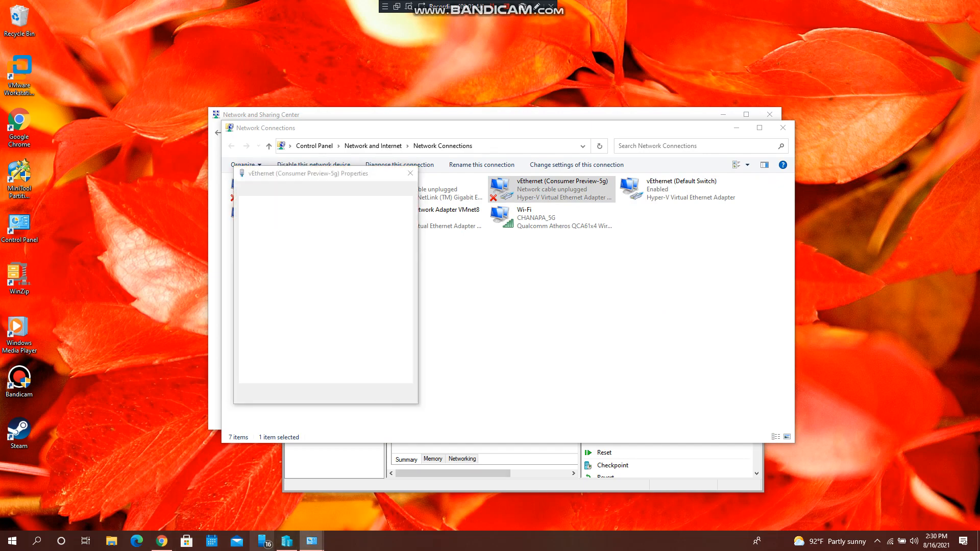
Switch to Hyper-V Manager and connect to the MSIX Packaging Tool Environment virtual machine
click(286, 541)
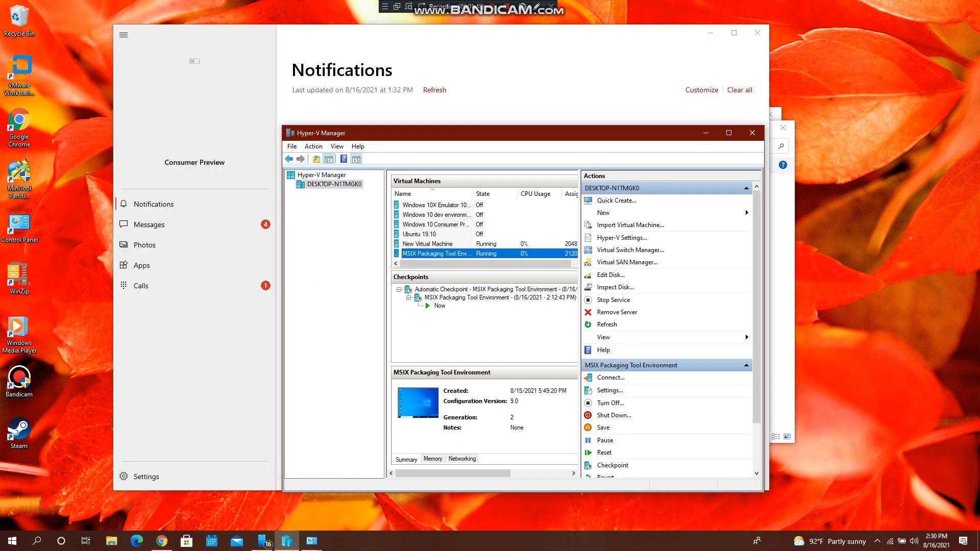
double_click(436, 253)
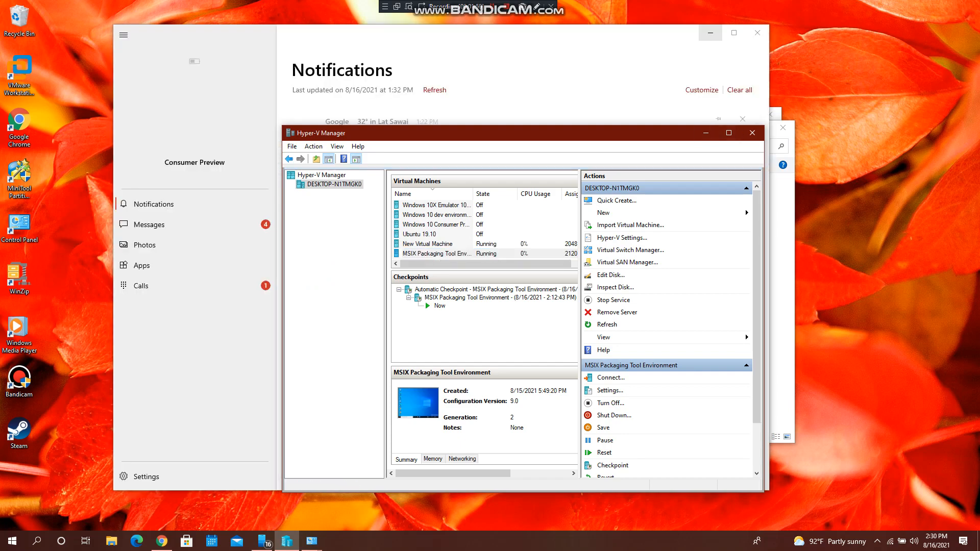
Close the Notifications window, connect to the MSIX Packaging Tool Environment at 1366 by 768 pixels, and open Control Panel inside it
click(757, 33)
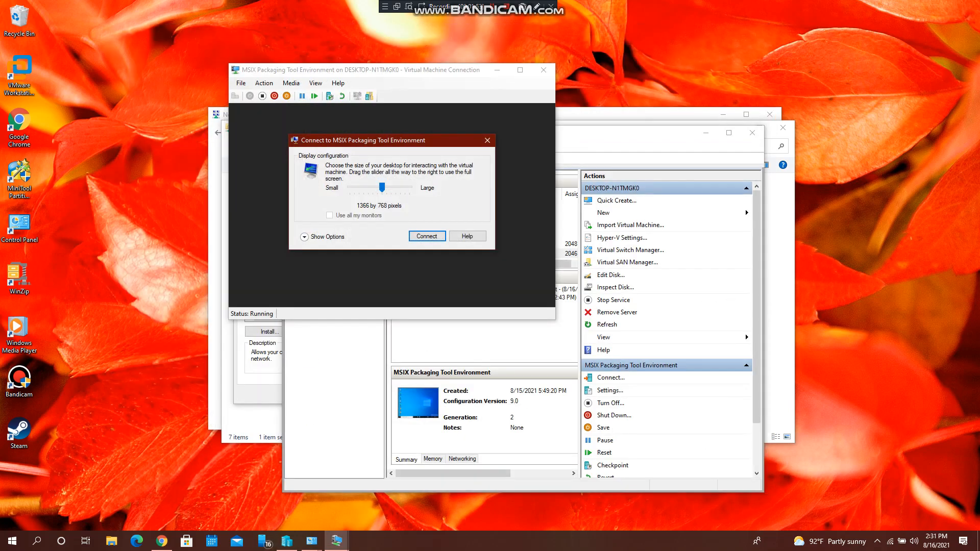
key(Return)
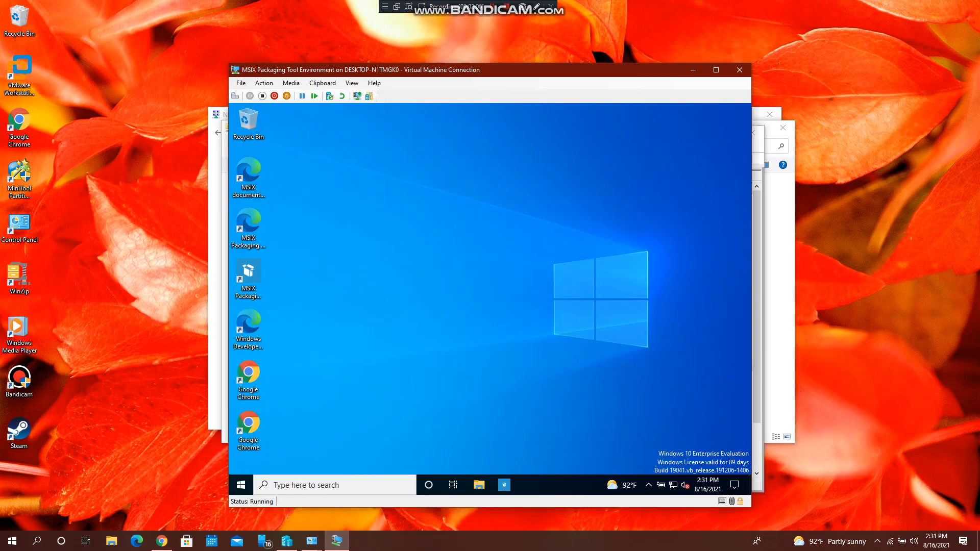
click(241, 485)
scroll(322, 244, down, 5)
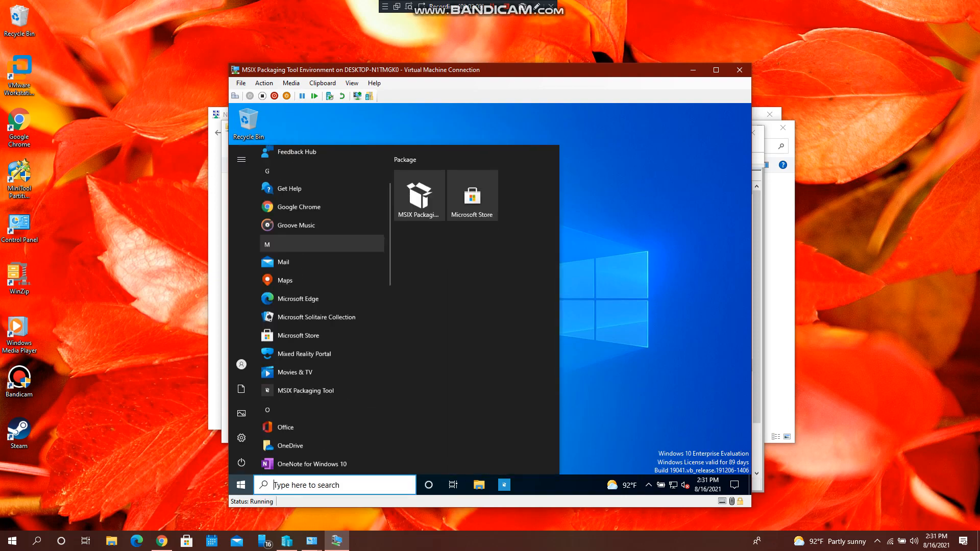
scroll(321, 244, down, 10)
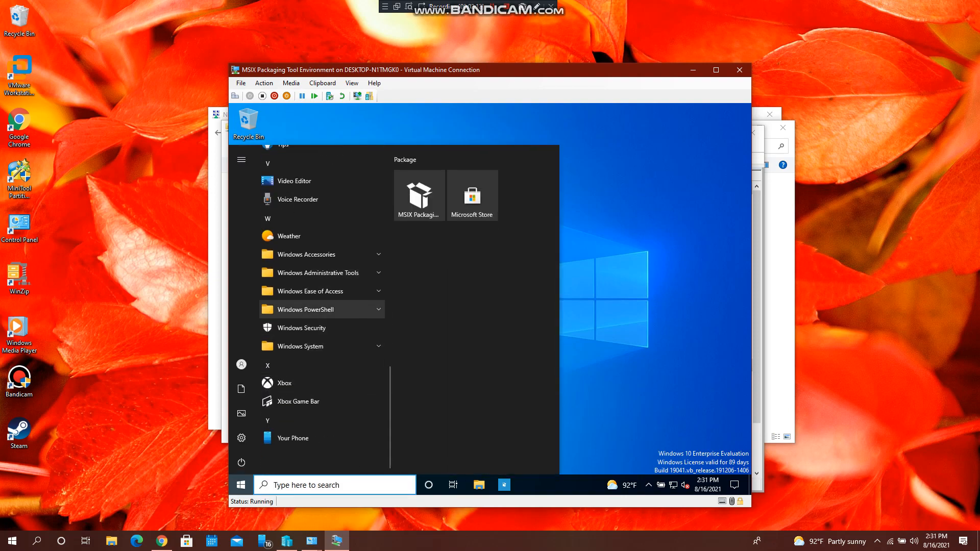
click(301, 346)
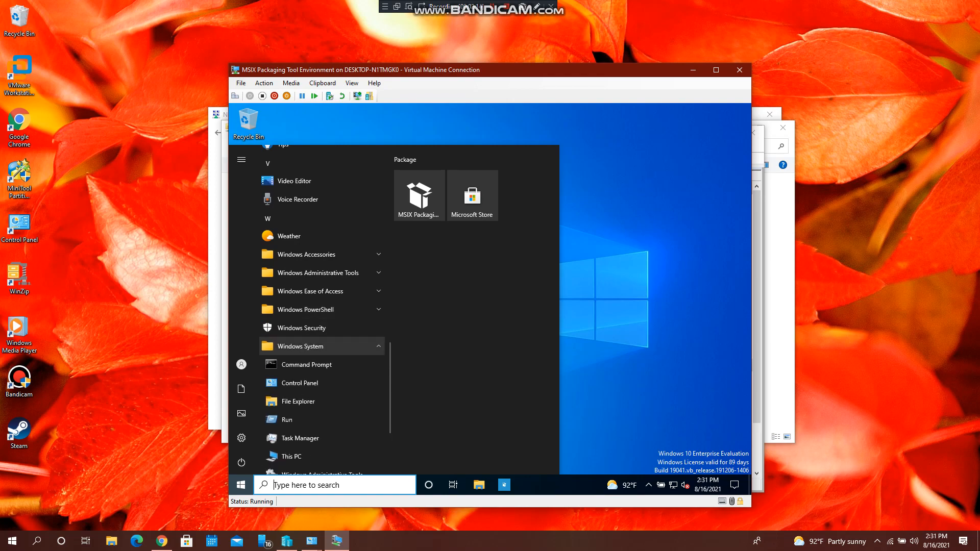
click(300, 382)
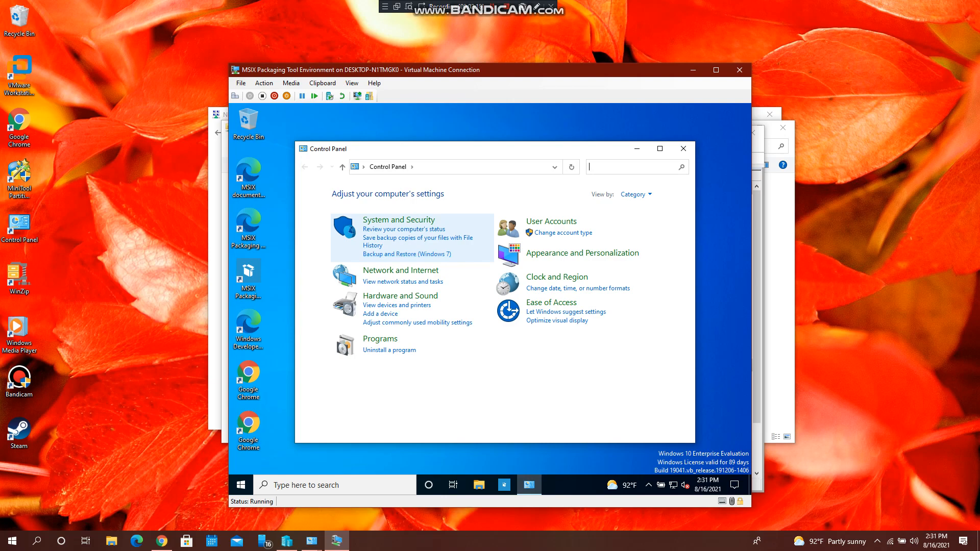
Open the virtual machine's Network Connections by way of its Network and Sharing Center and advanced sharing settings
click(337, 281)
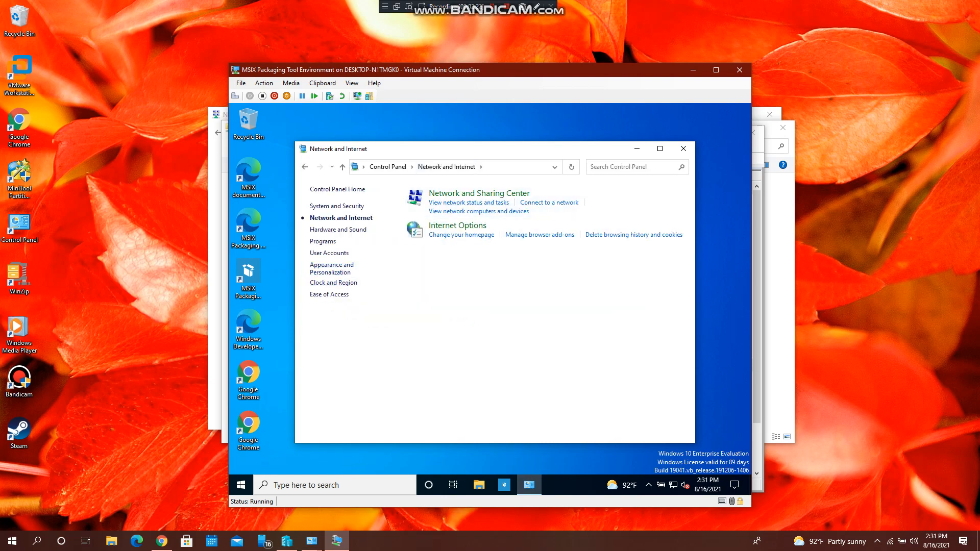
click(479, 193)
click(332, 219)
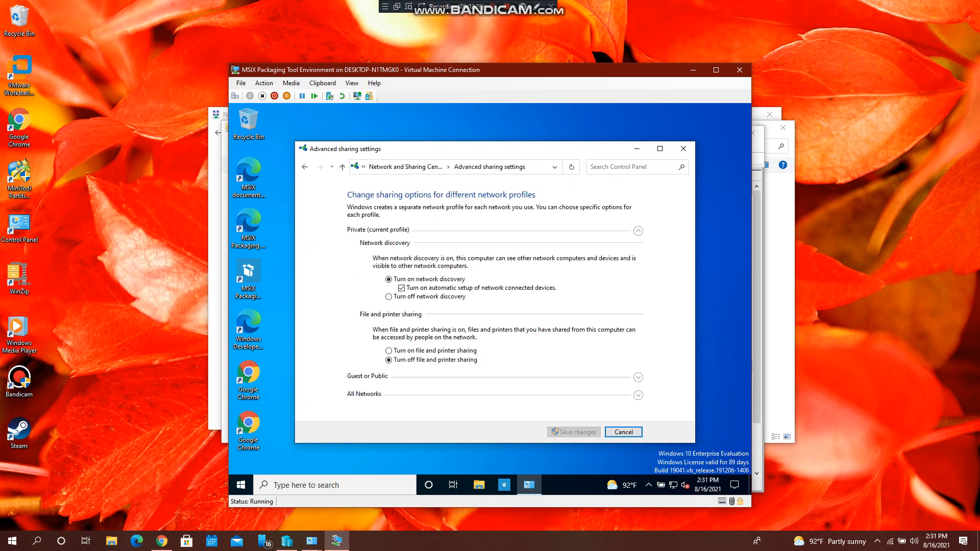
click(305, 167)
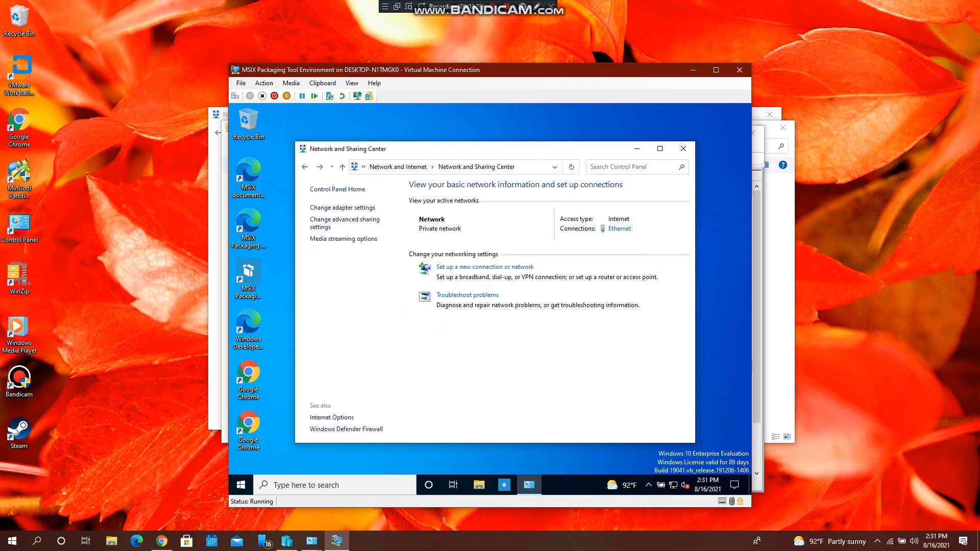
click(342, 208)
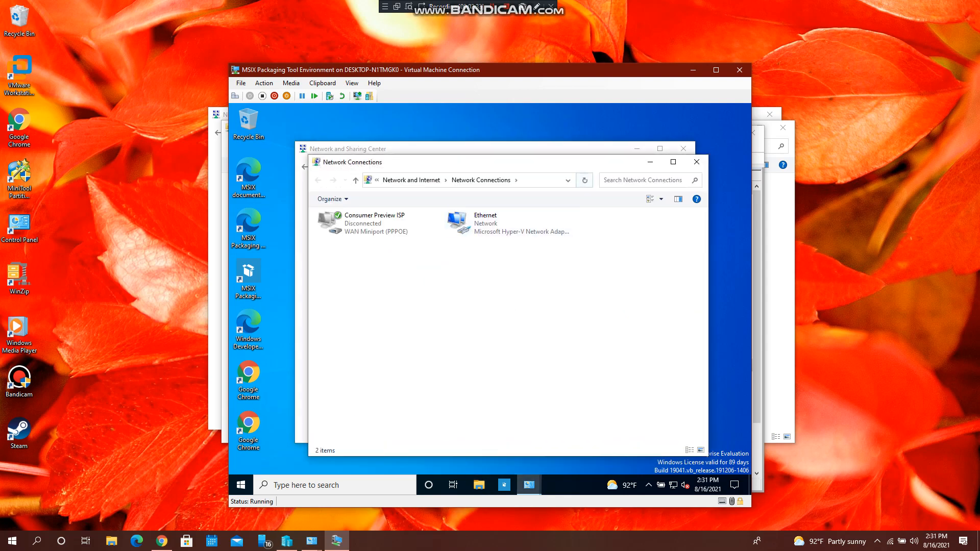
Arrange the virtual machine, Hyper-V Manager and host Network and Sharing Center windows so the host and guest network views sit side by side
drag(357, 70, 567, 106)
drag(569, 198, 441, 214)
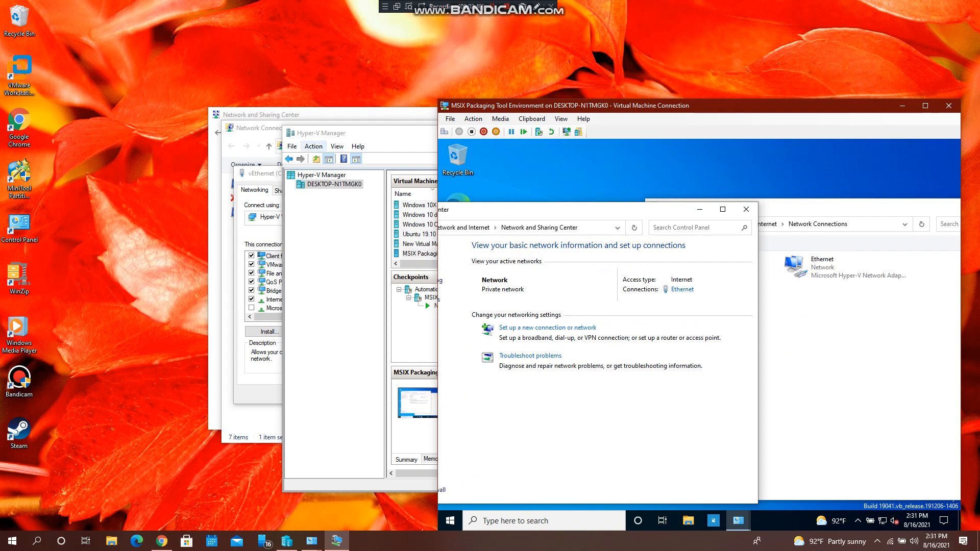
drag(319, 133, 204, 126)
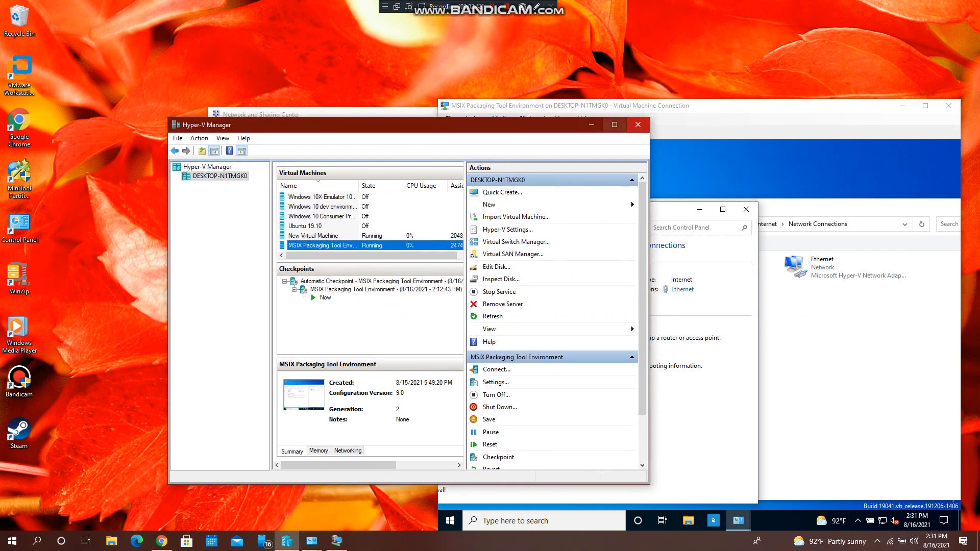
click(614, 124)
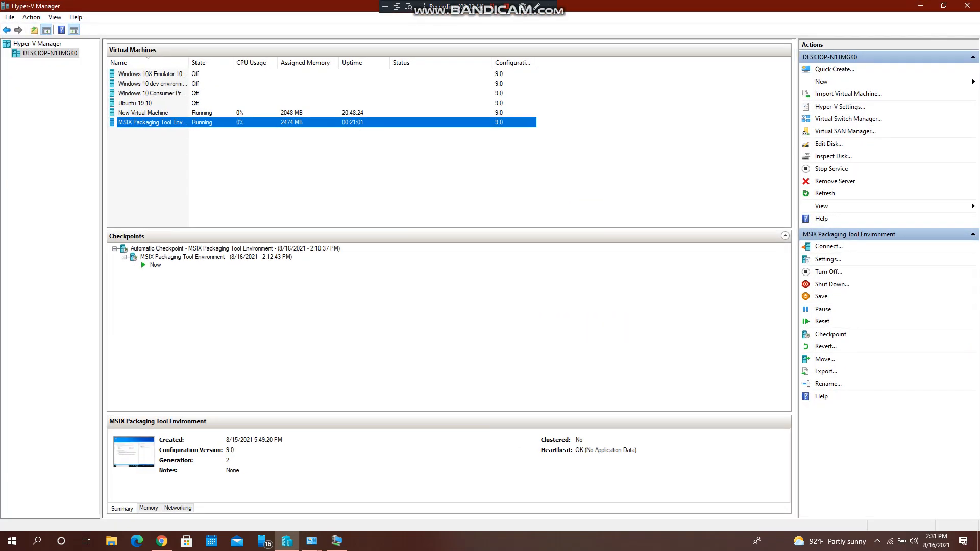
click(943, 6)
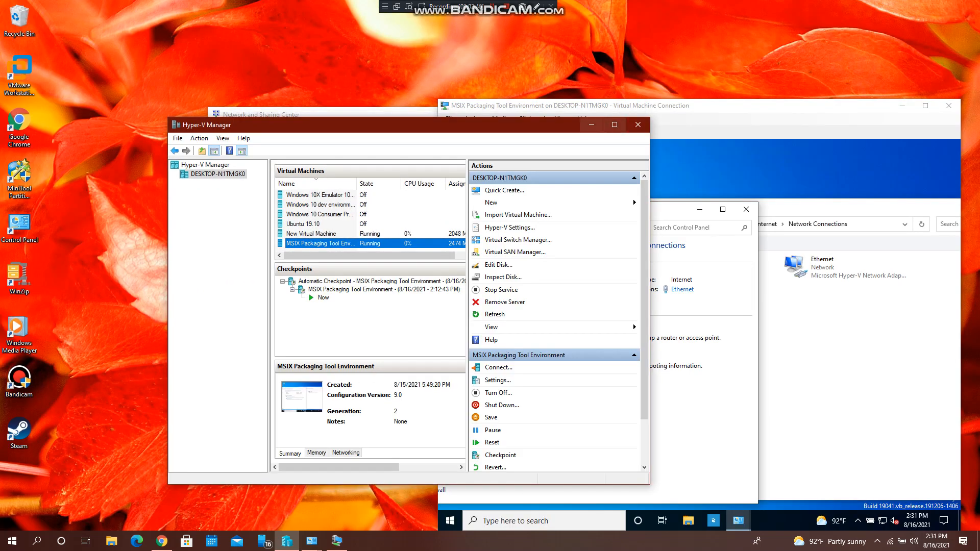
click(367, 113)
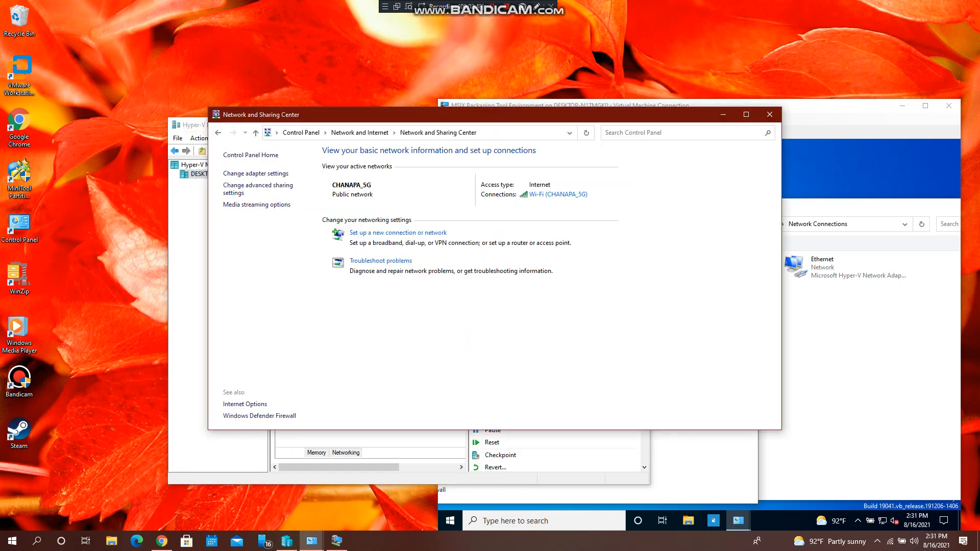
drag(367, 113, 242, 127)
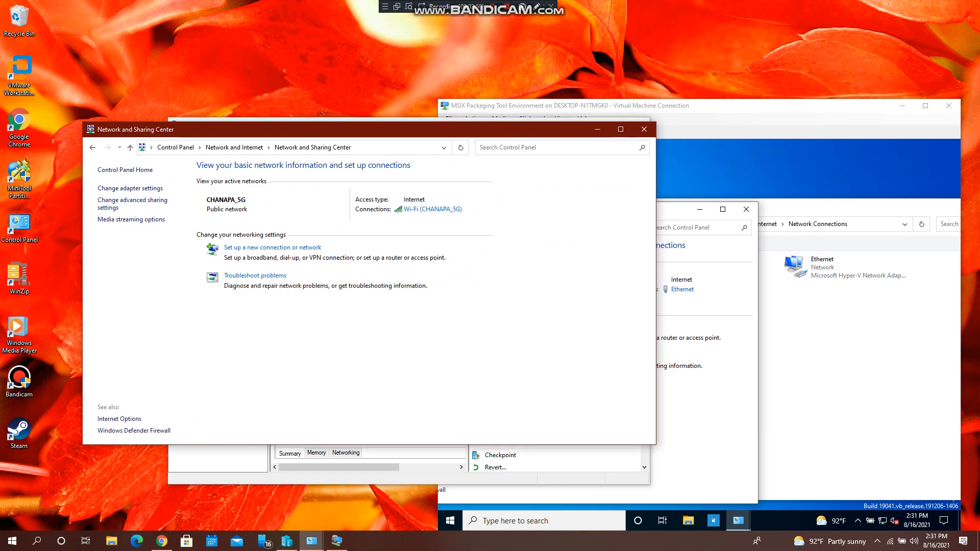
Bring up the host's Hyper-V Virtual Ethernet Adapter #2 properties and close them
key(alt+Tab)
key(alt+Tab)
key(alt+Tab)
key(alt+Tab)
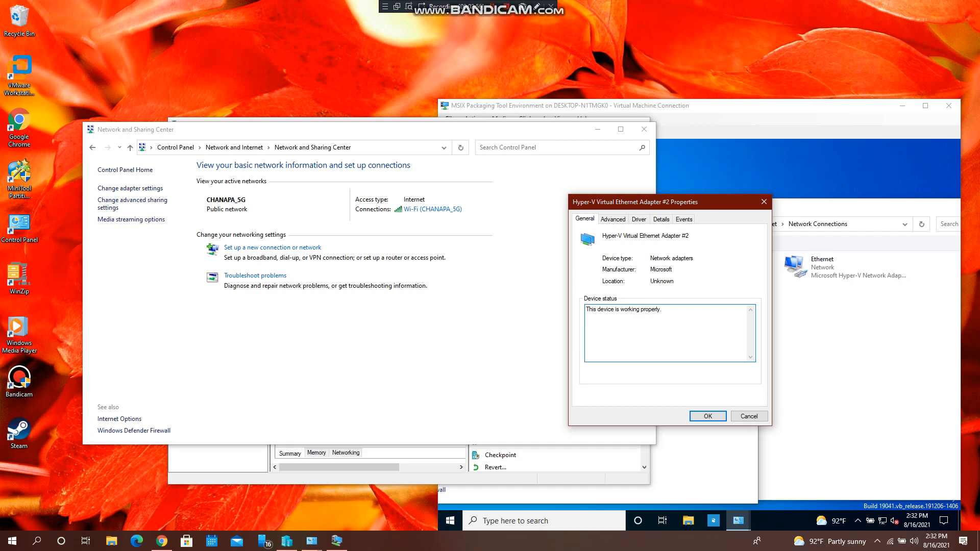
drag(724, 202, 593, 223)
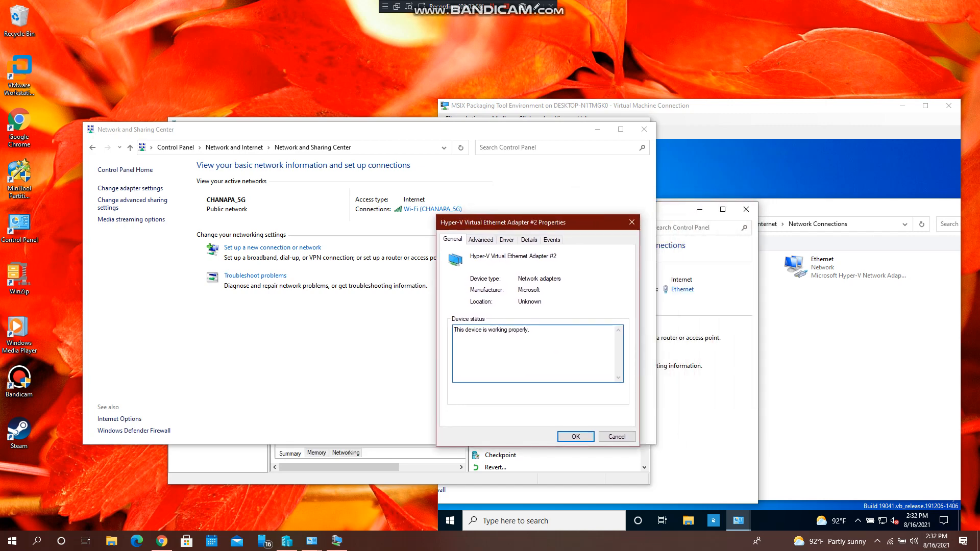
click(632, 223)
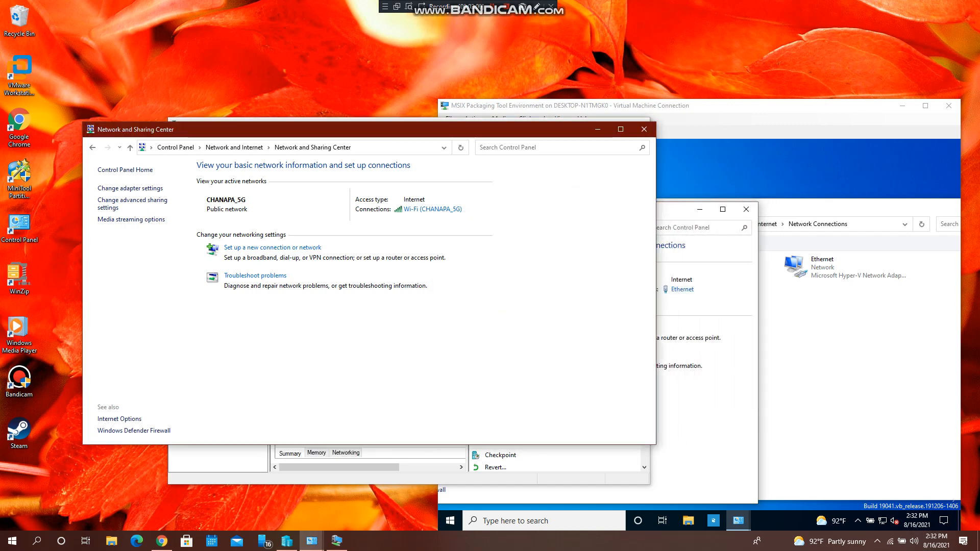
Try to connect the Consumer Preview ISP dial-up connection in the virtual machine, and close the Settings window
click(827, 338)
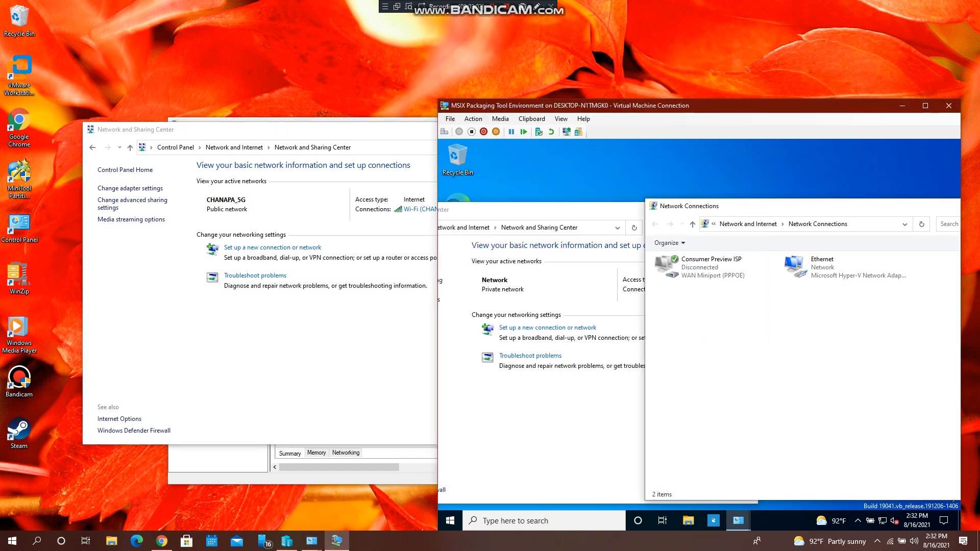
double_click(712, 267)
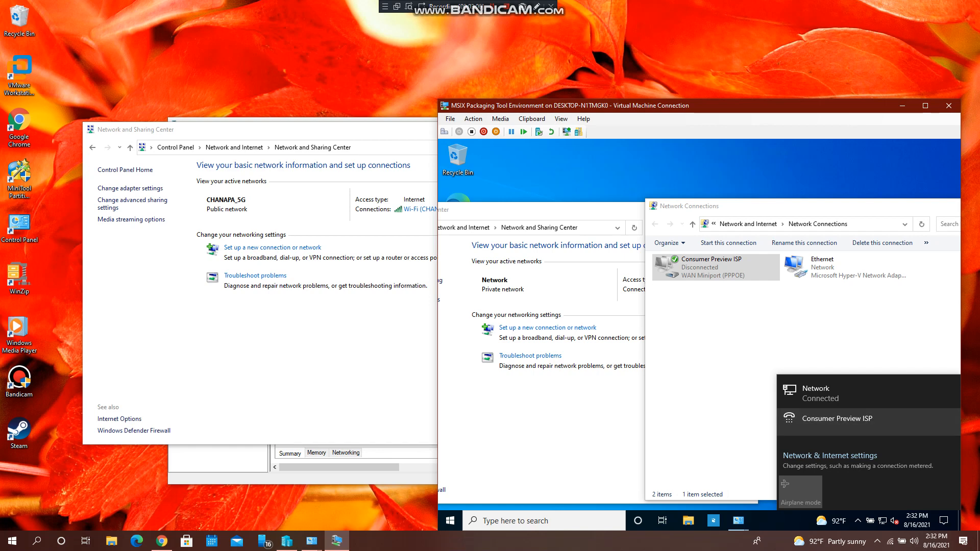
click(837, 418)
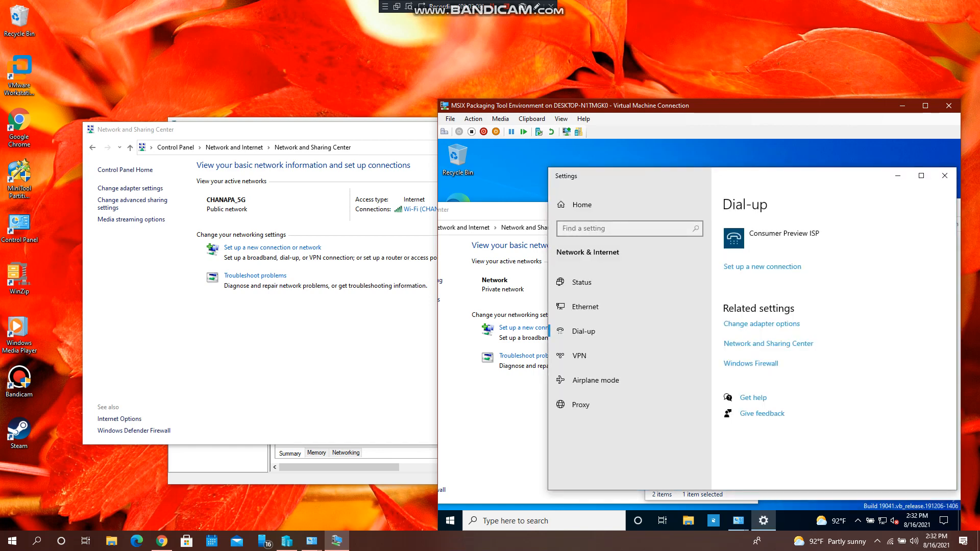
drag(827, 179, 638, 184)
click(607, 243)
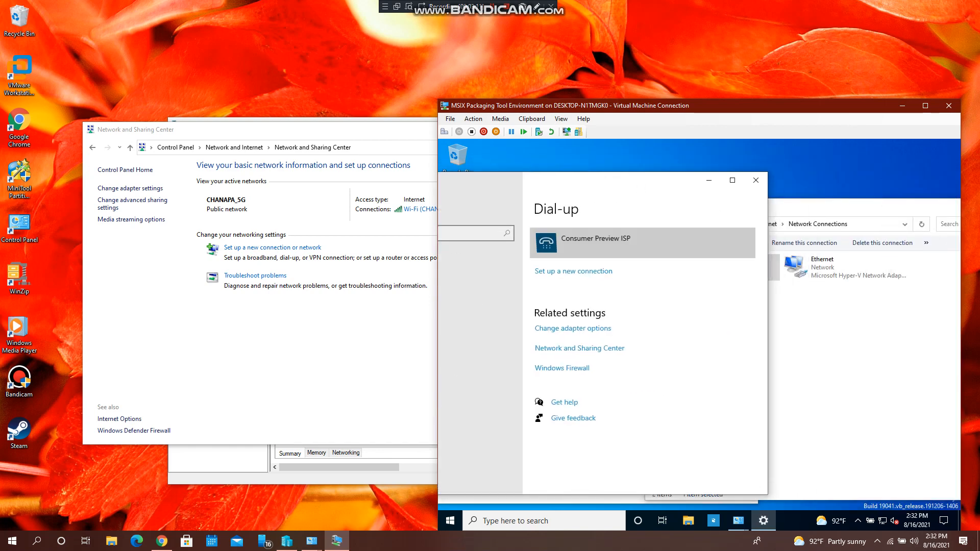
click(599, 275)
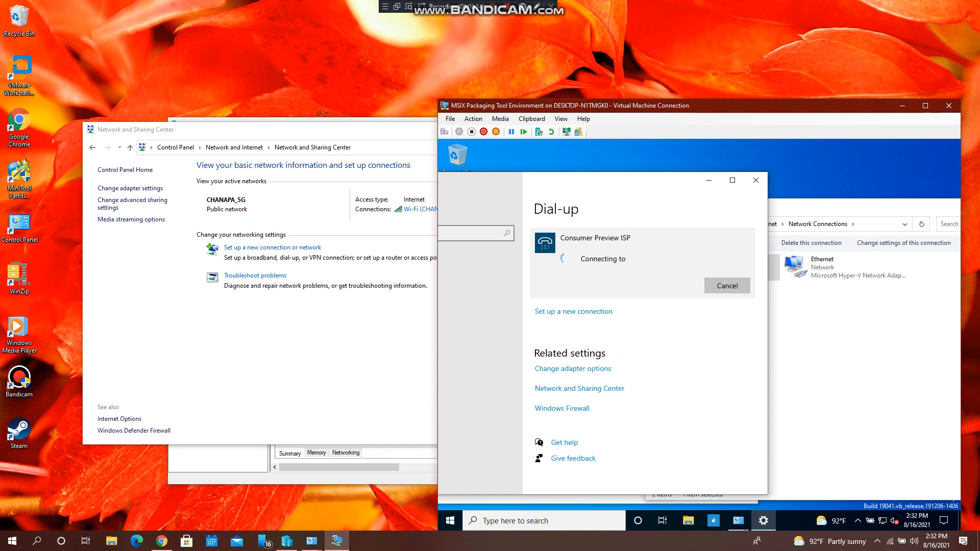
click(755, 180)
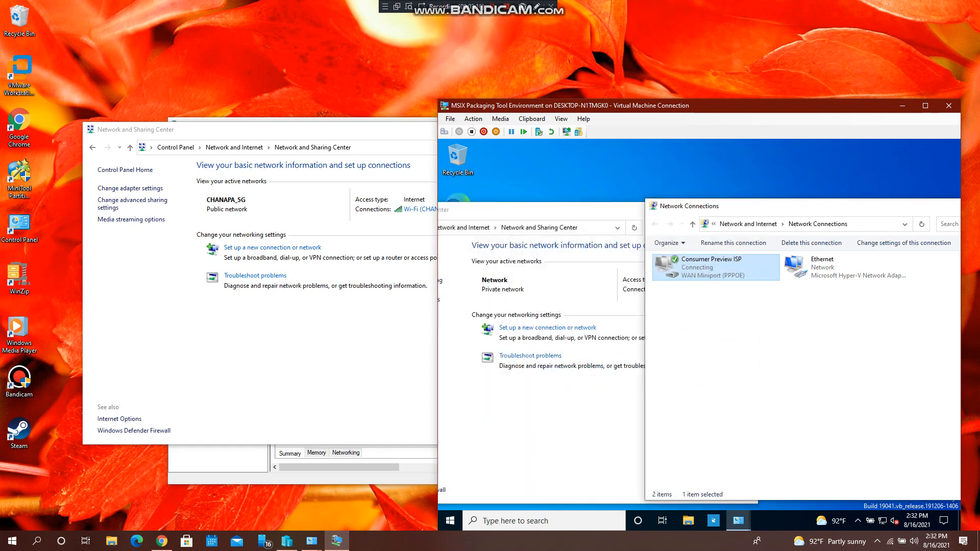
Examine the general, options, security, networking and sharing properties of the virtual machine's Consumer Preview ISP connection
click(842, 268)
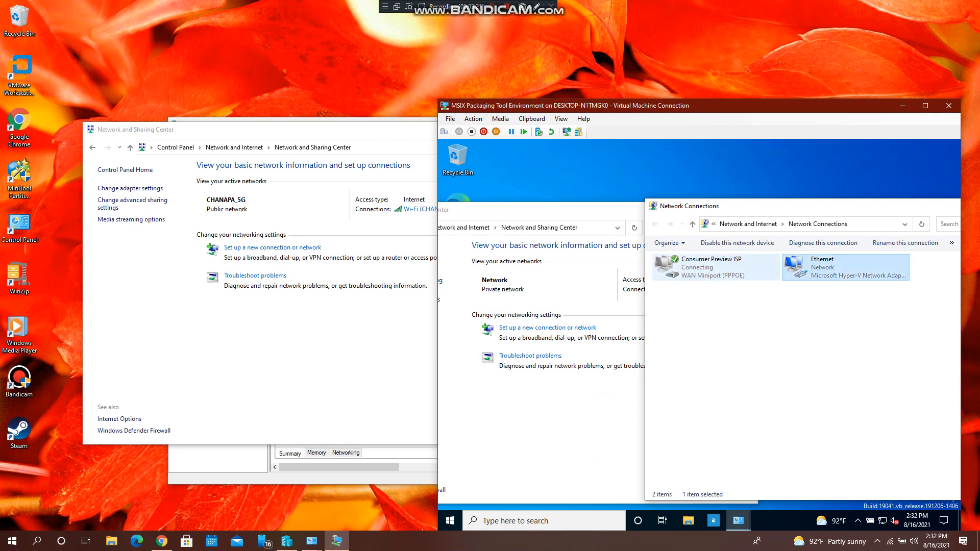
double_click(712, 267)
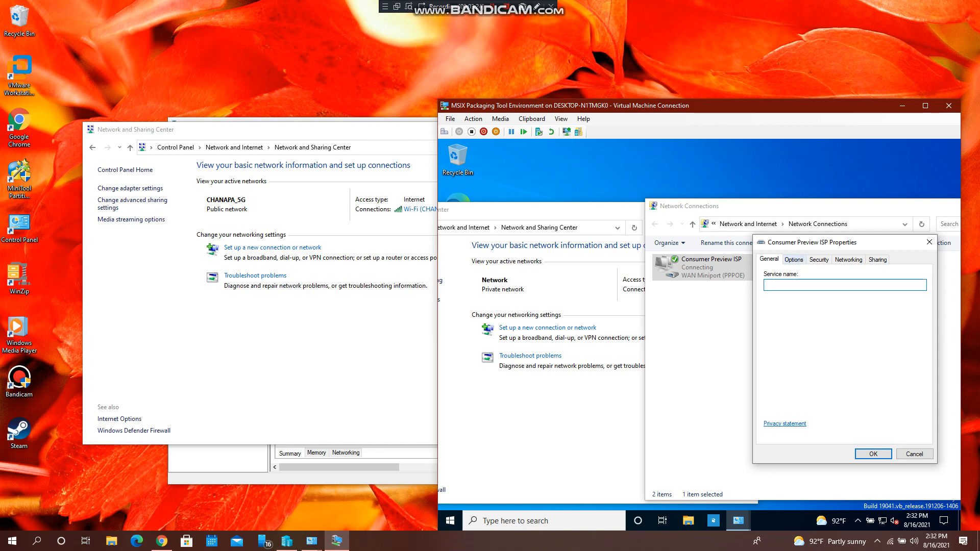
click(794, 259)
click(819, 260)
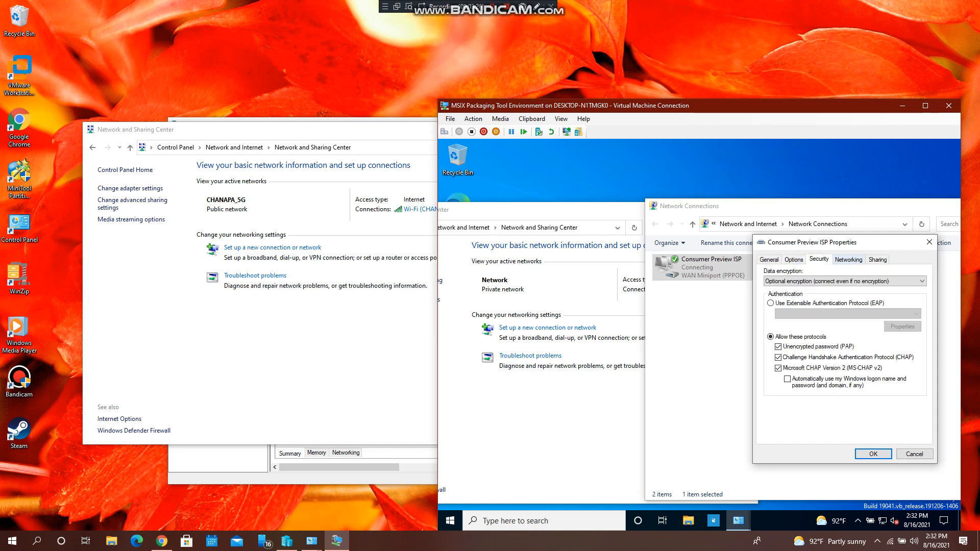
click(848, 260)
click(877, 259)
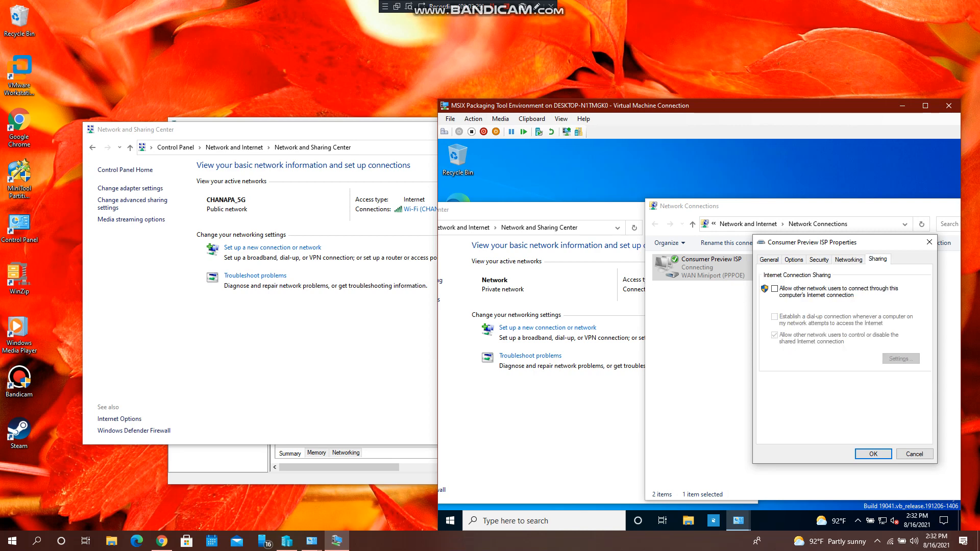
Enable Internet Connection Sharing with automatic dial-up establishment for Consumer Preview ISP, check its advanced services list, and apply the settings
click(774, 288)
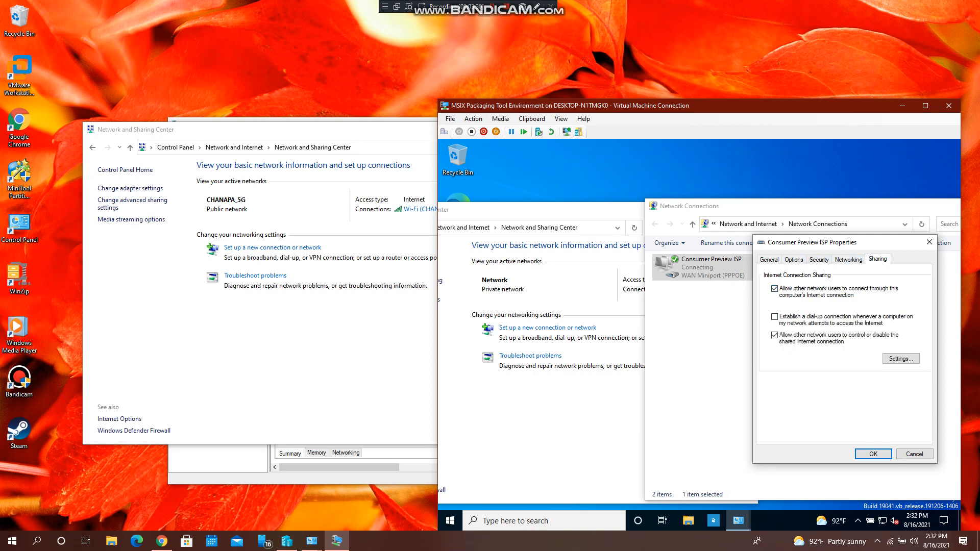
click(774, 317)
click(901, 358)
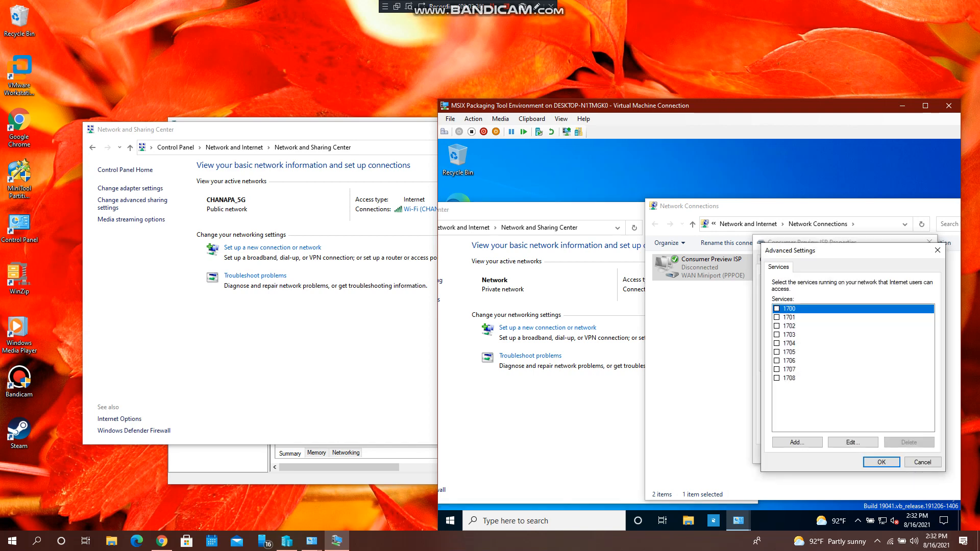
click(881, 461)
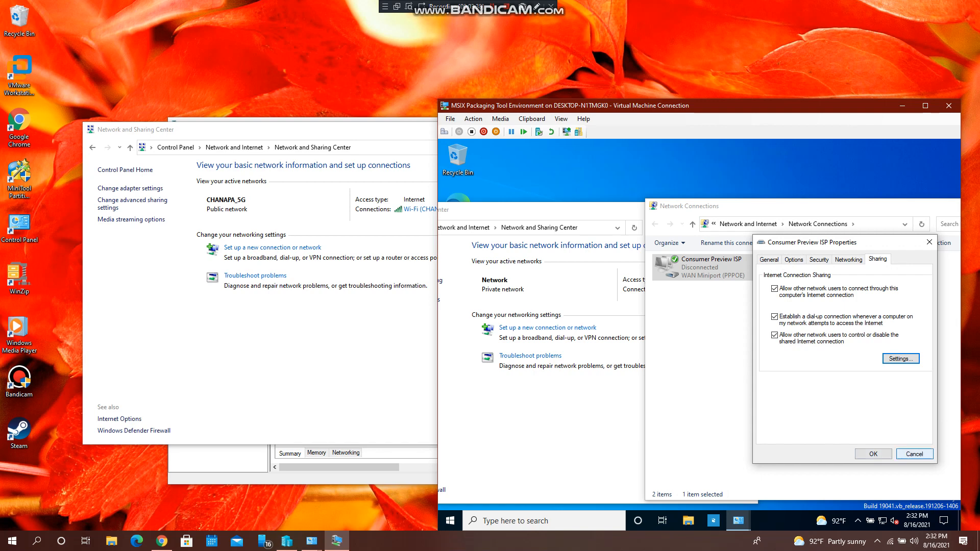
click(873, 453)
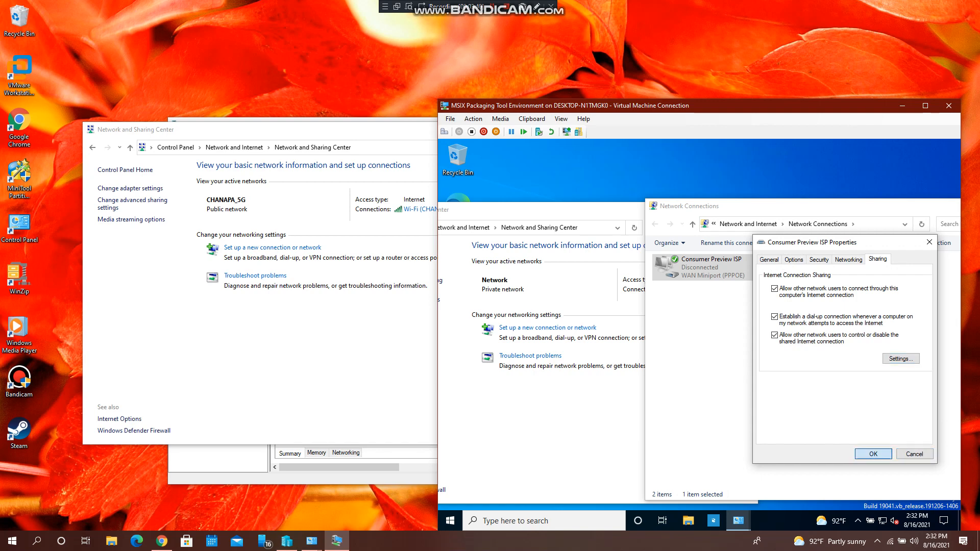
click(888, 378)
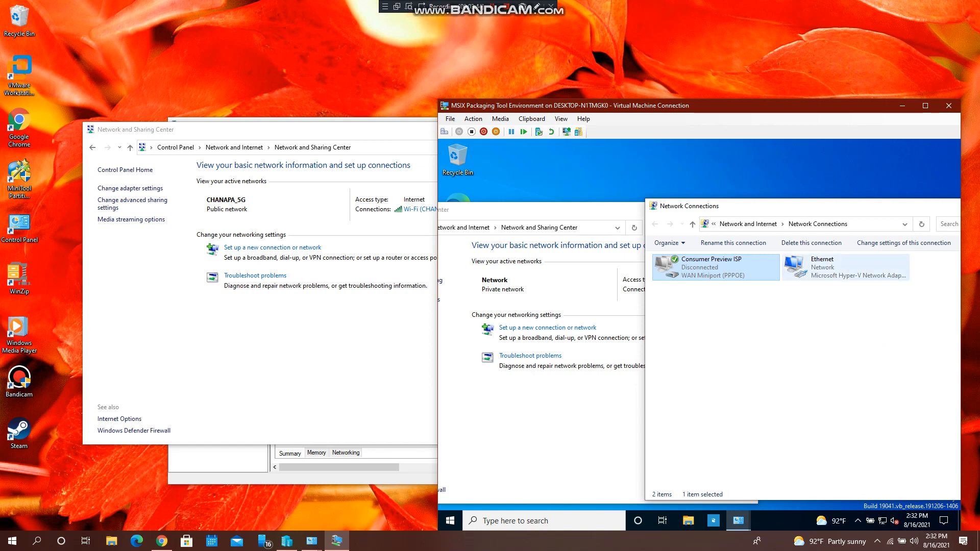
Reposition the virtual machine's Network Connections window and return to the host's Network and Sharing Center
drag(757, 207, 648, 199)
click(306, 130)
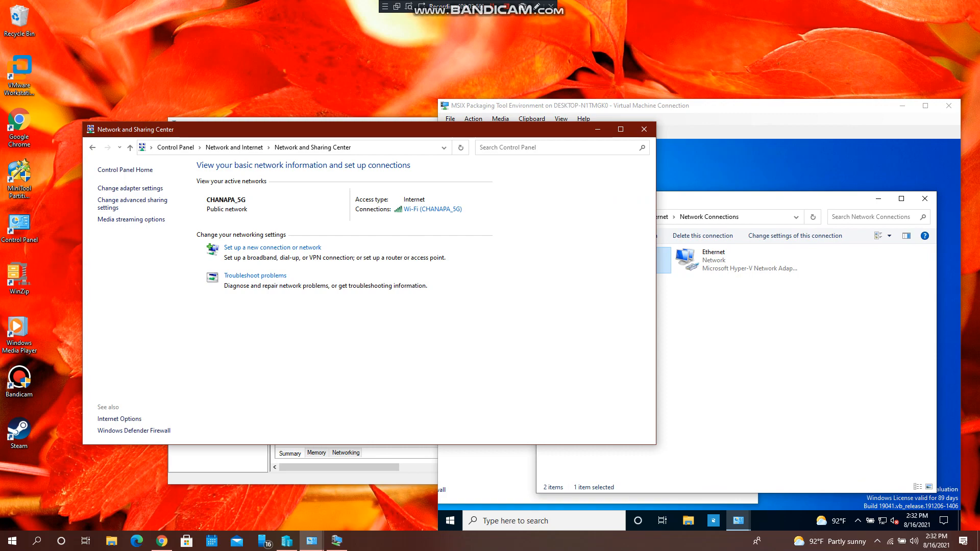
Show the host's network adapters and open the properties of the vEthernet (Consumer Preview-5g) adapter
click(311, 541)
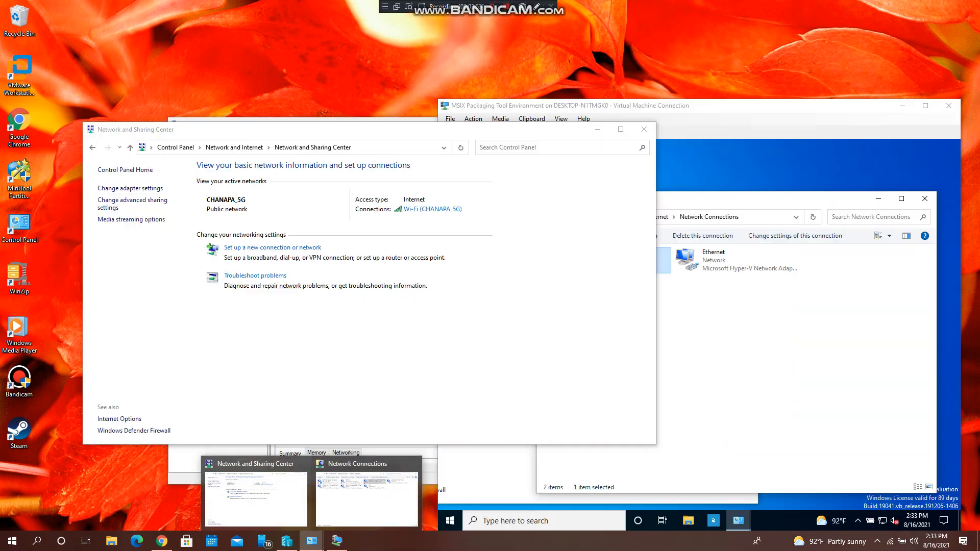
click(255, 497)
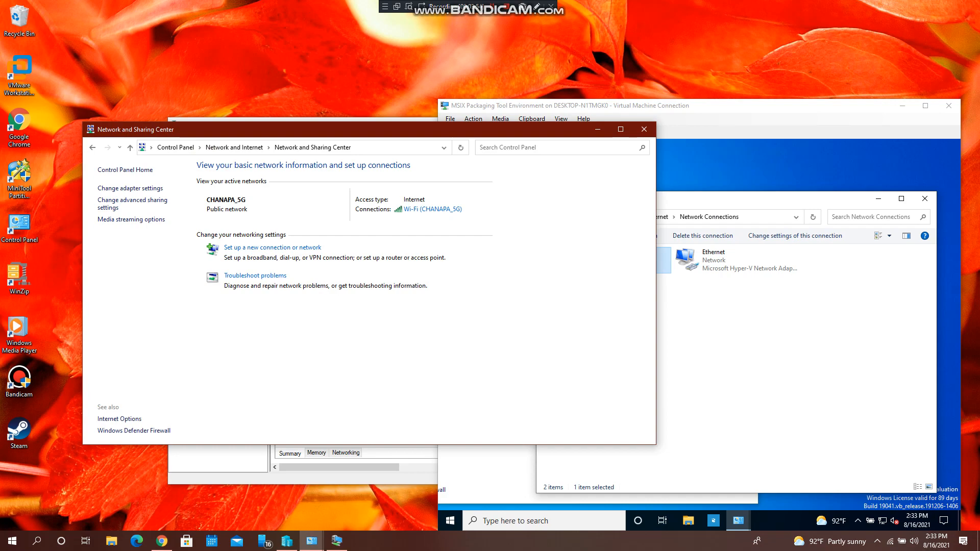
click(130, 188)
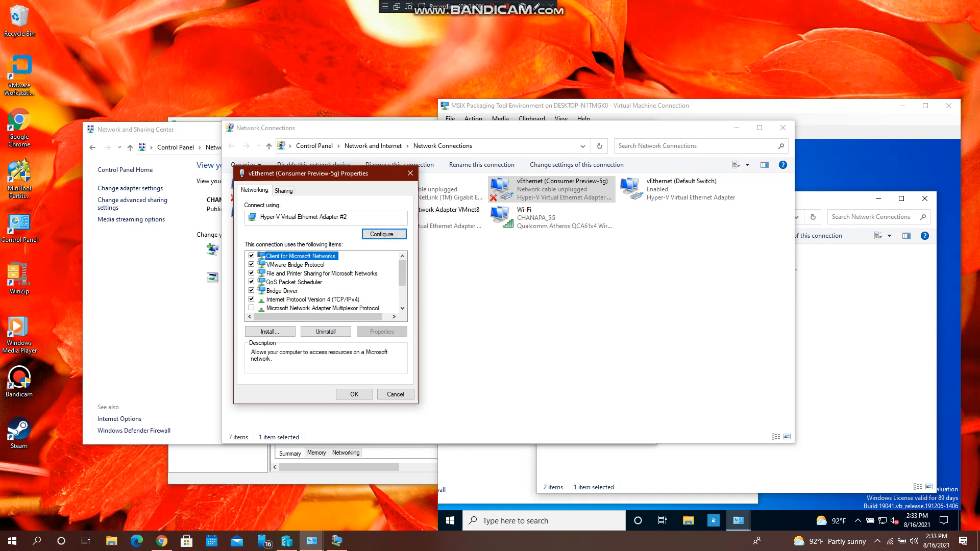
Examine the items used by the vEthernet (Consumer Preview-5g) connection and select Internet Protocol Version 4 (TCP/IPv4)
drag(307, 174, 484, 186)
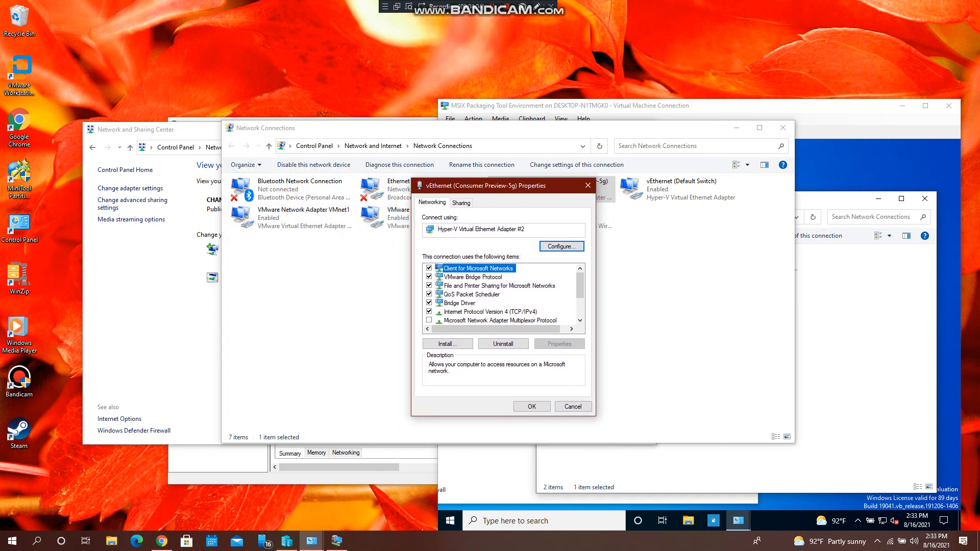
scroll(503, 294, down, 2)
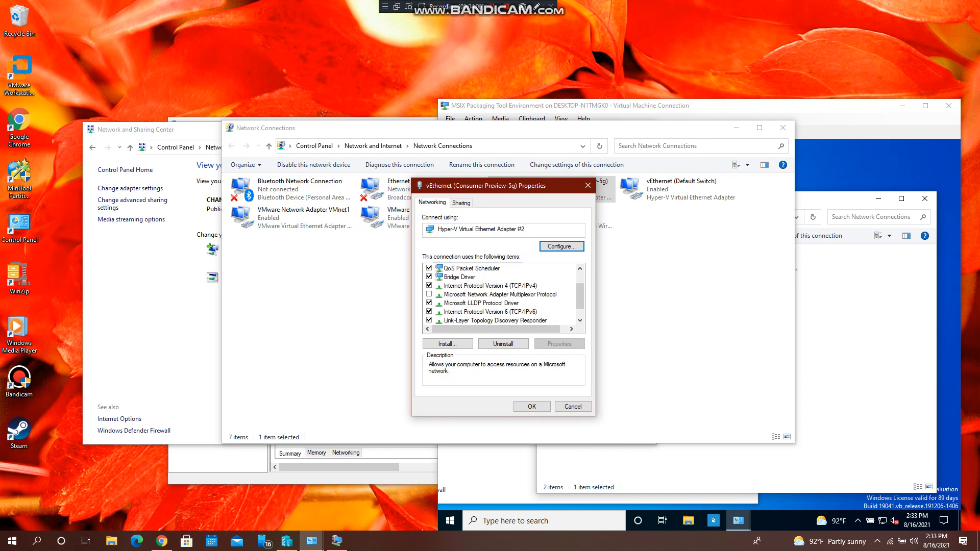
scroll(503, 294, up, 1)
scroll(503, 293, down, 1)
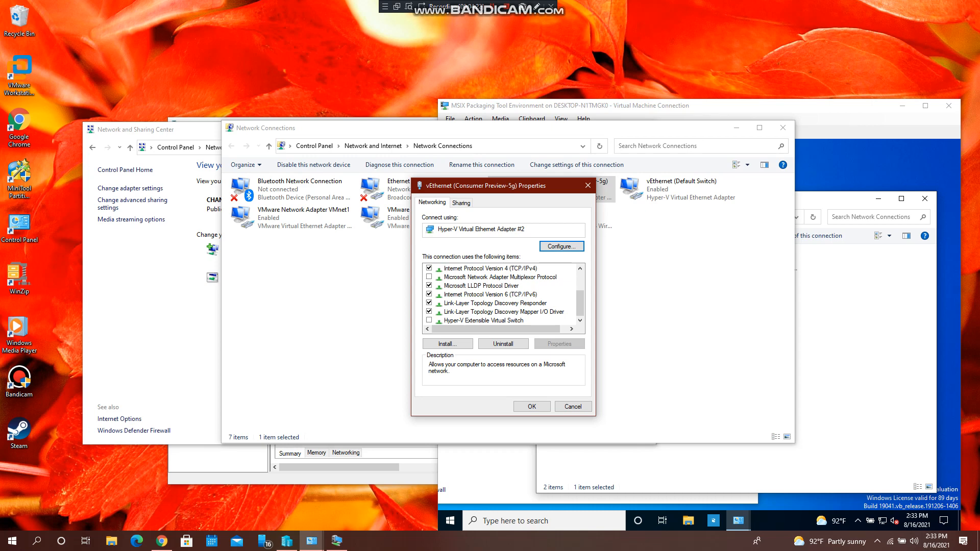
drag(503, 186, 570, 184)
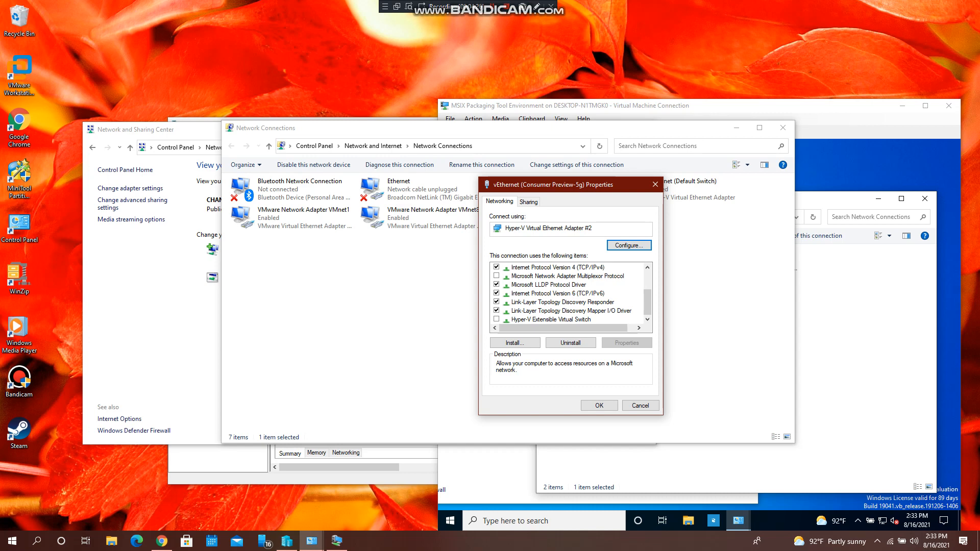
click(558, 267)
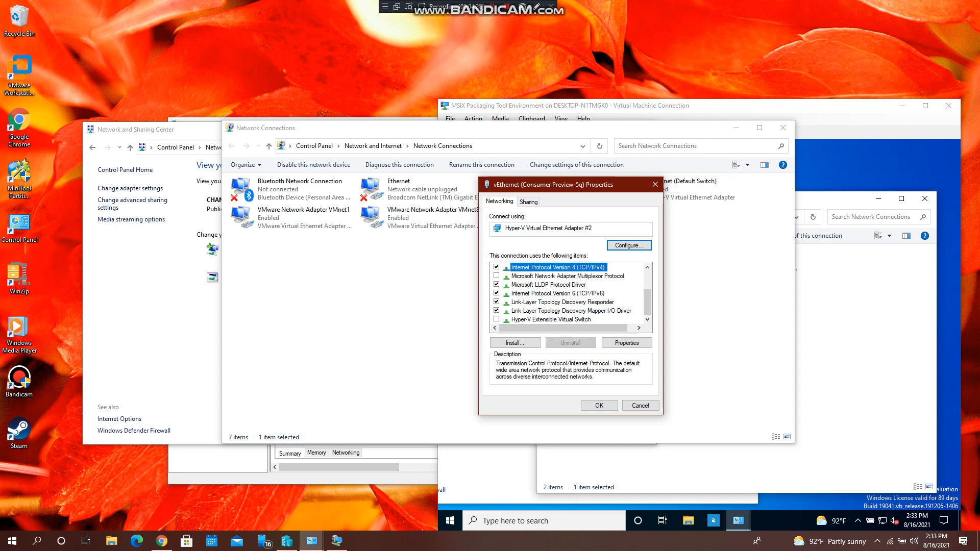